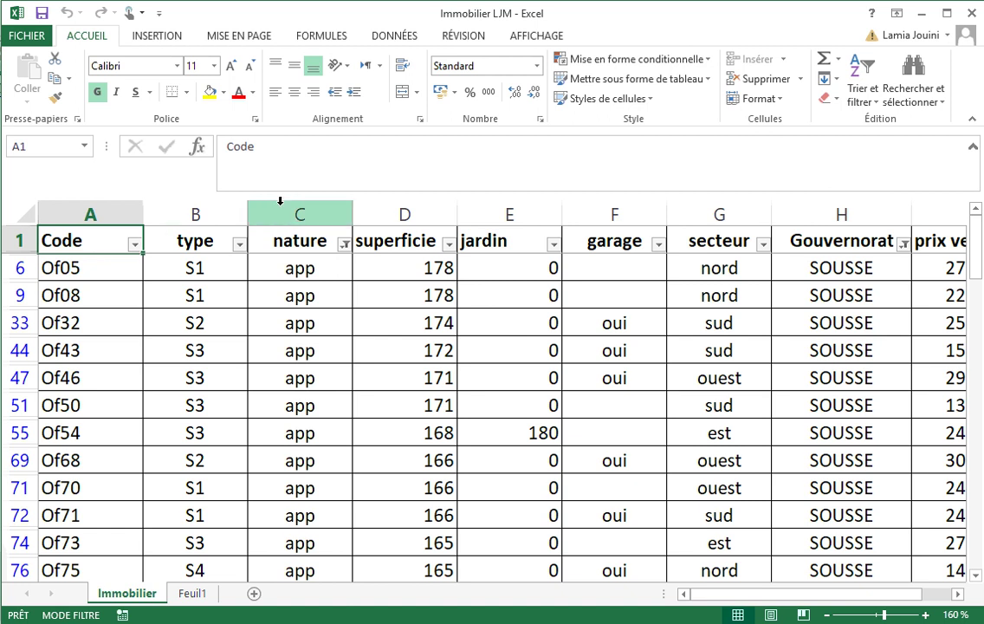
Remove the active filters from the Immobilier list and re-enable filtering on the header row from Code to prix vente.
left_click(869, 97)
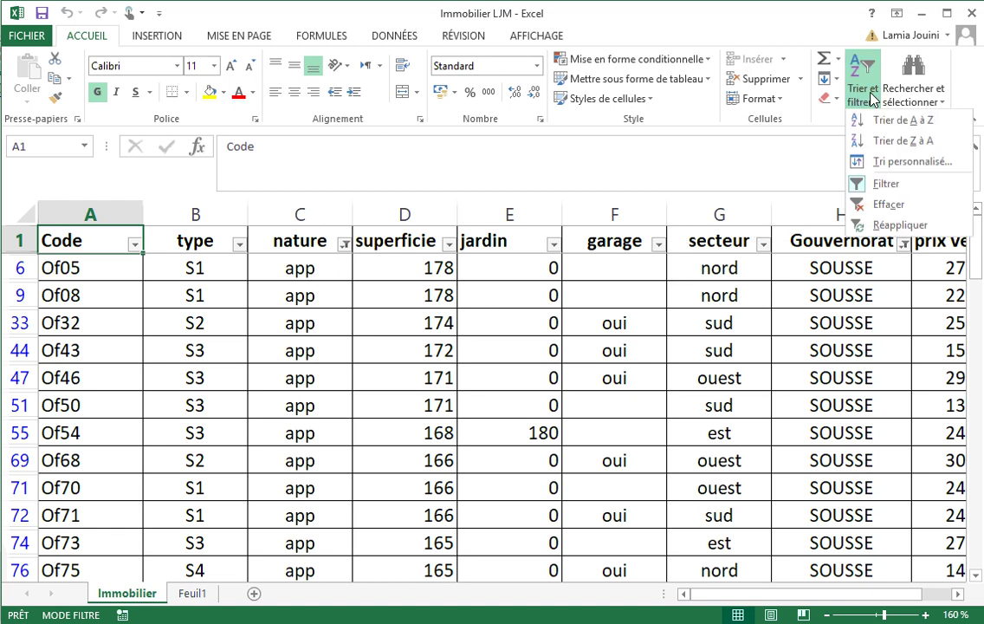
left_click(878, 190)
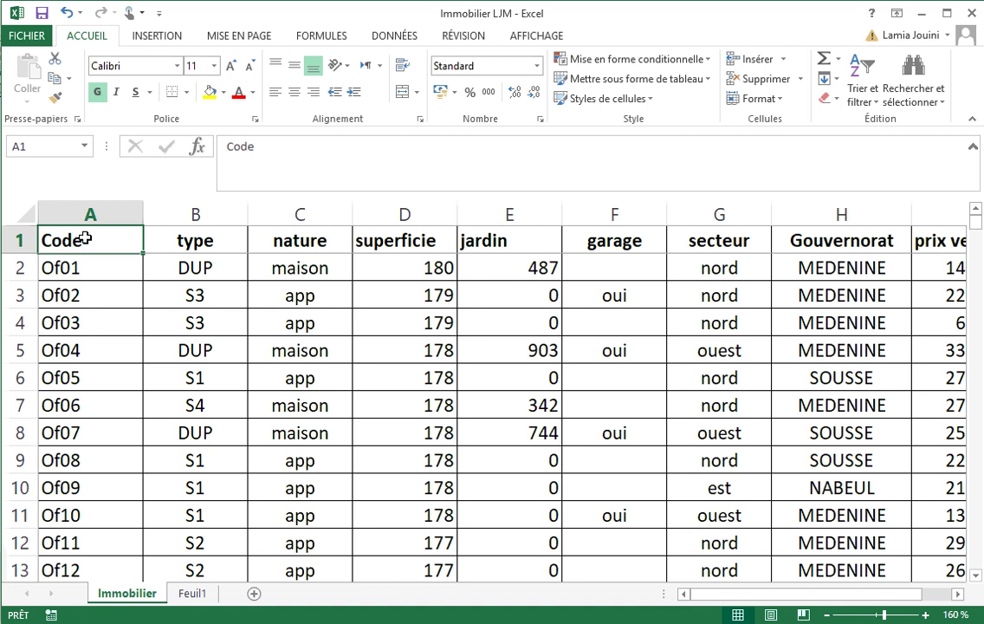
left_click_drag(85, 238, 804, 209)
left_click(859, 97)
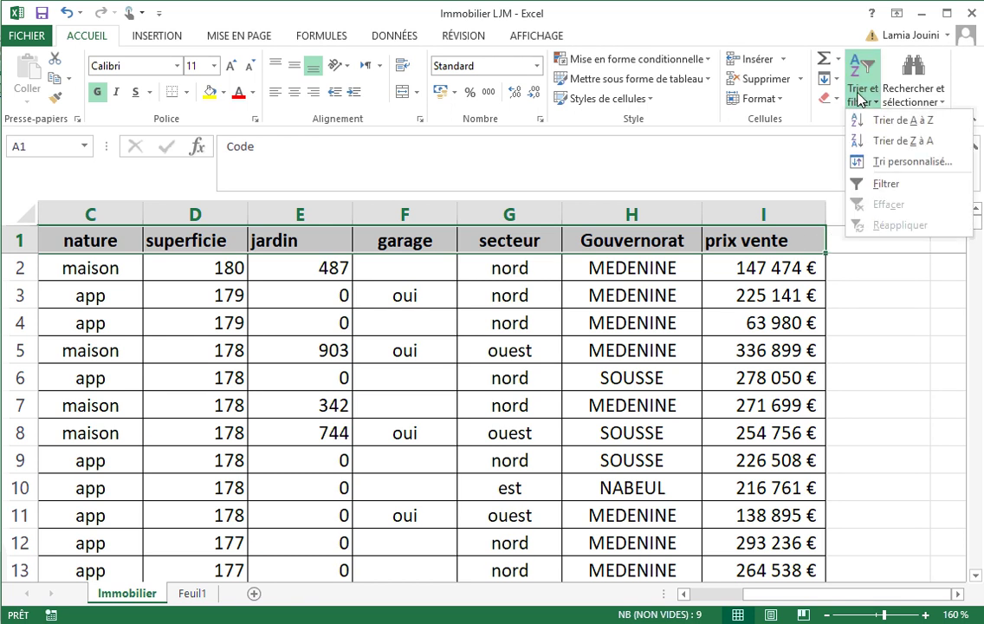
left_click(877, 184)
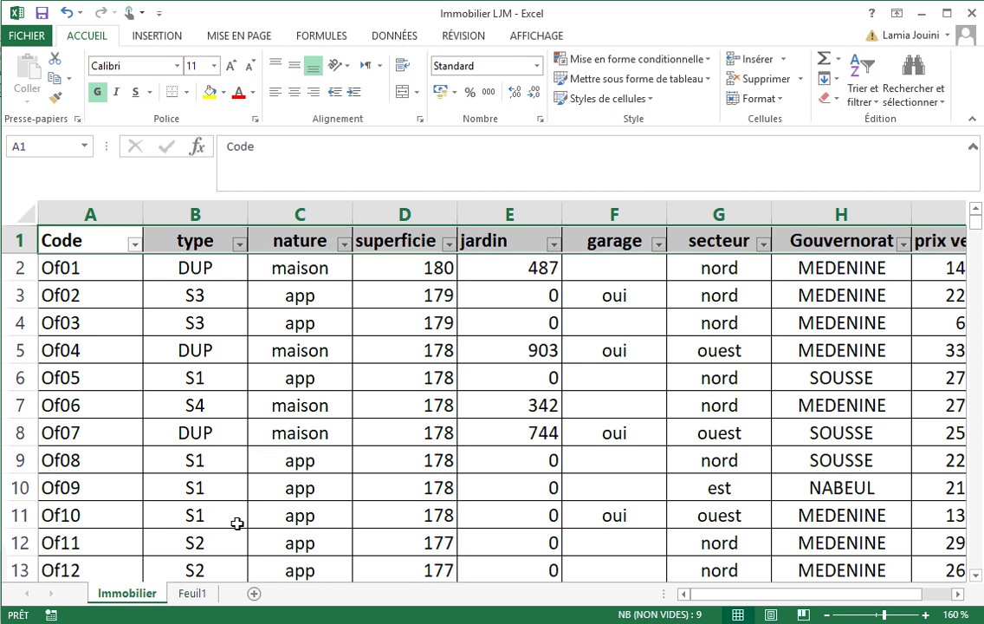
Check the summary table on Feuil1 and filter the Gouvernorat column of the Immobilier list to MEDENINE only.
left_click(192, 594)
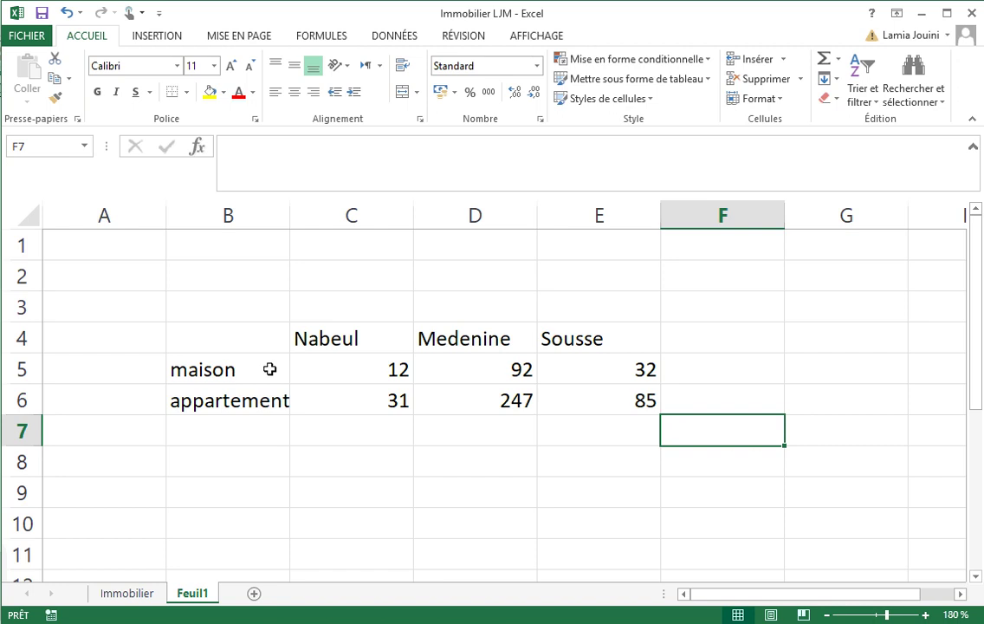
left_click(126, 592)
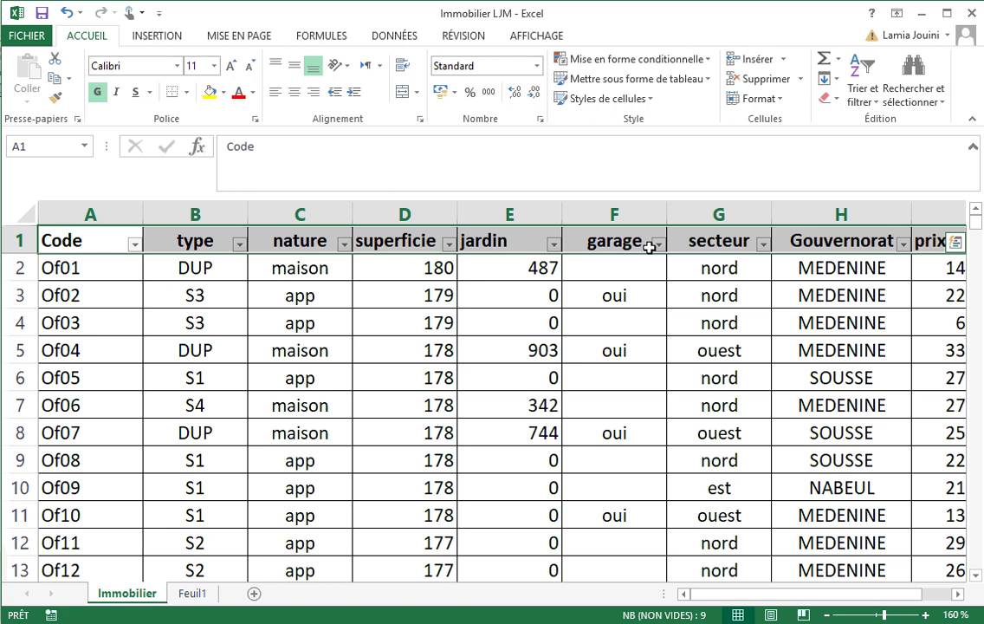
left_click(882, 300)
left_click(904, 245)
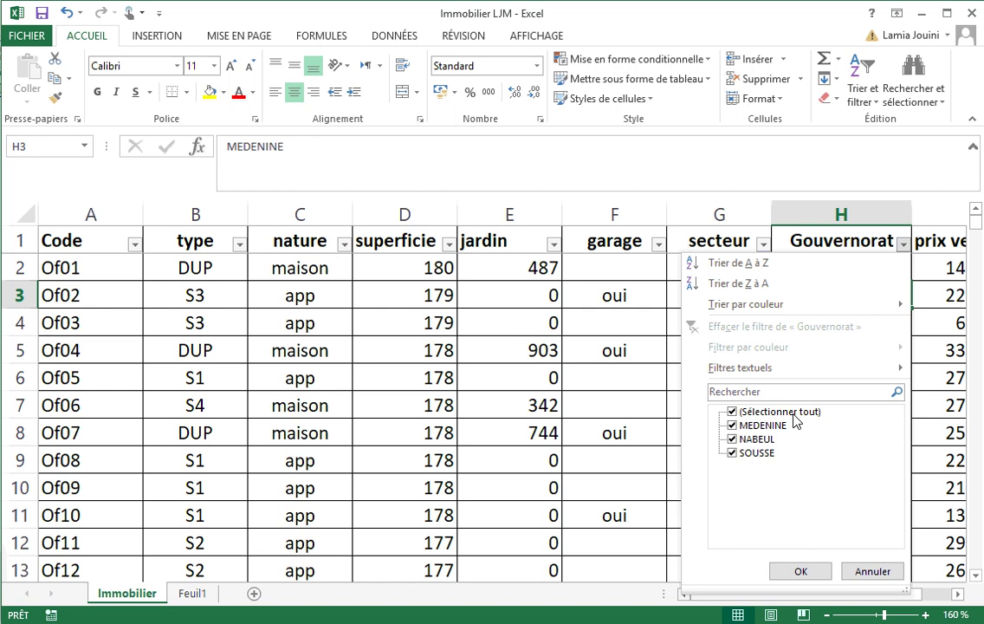
left_click(792, 414)
left_click(760, 434)
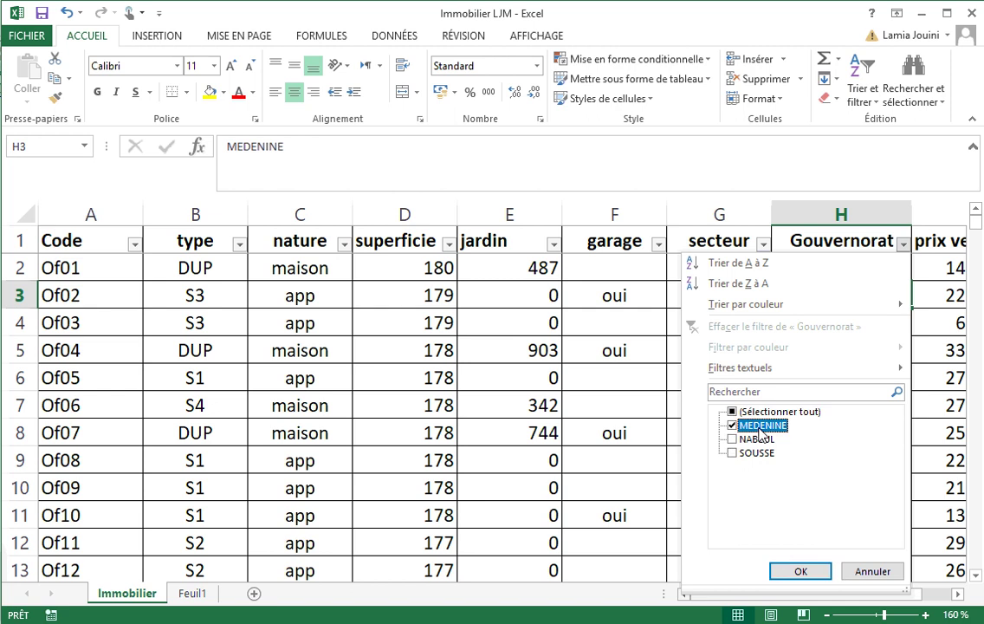
left_click(795, 571)
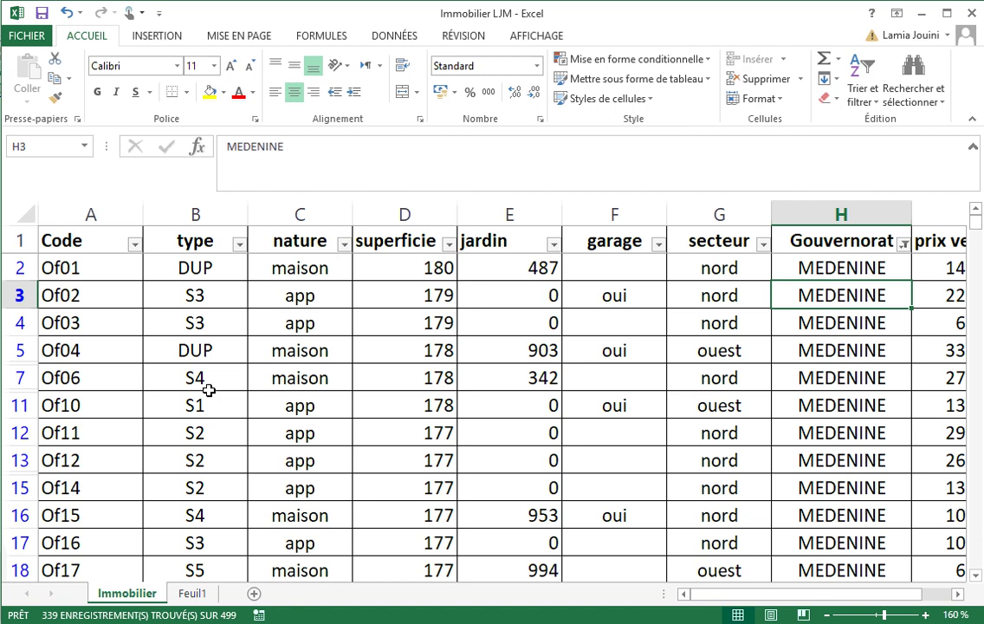
Filter the nature column to show only app.
left_click(345, 246)
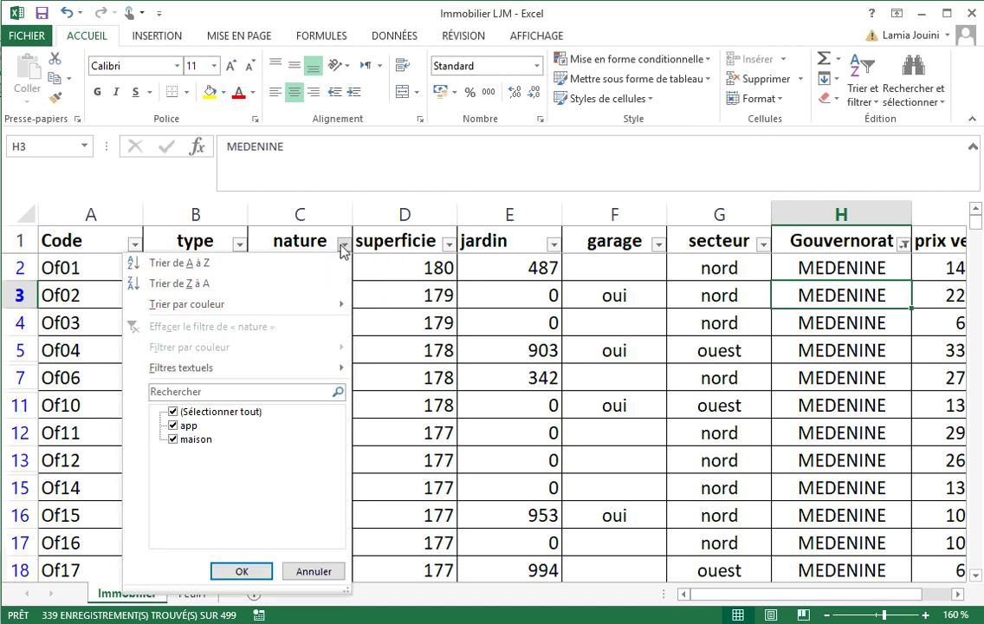
left_click(243, 413)
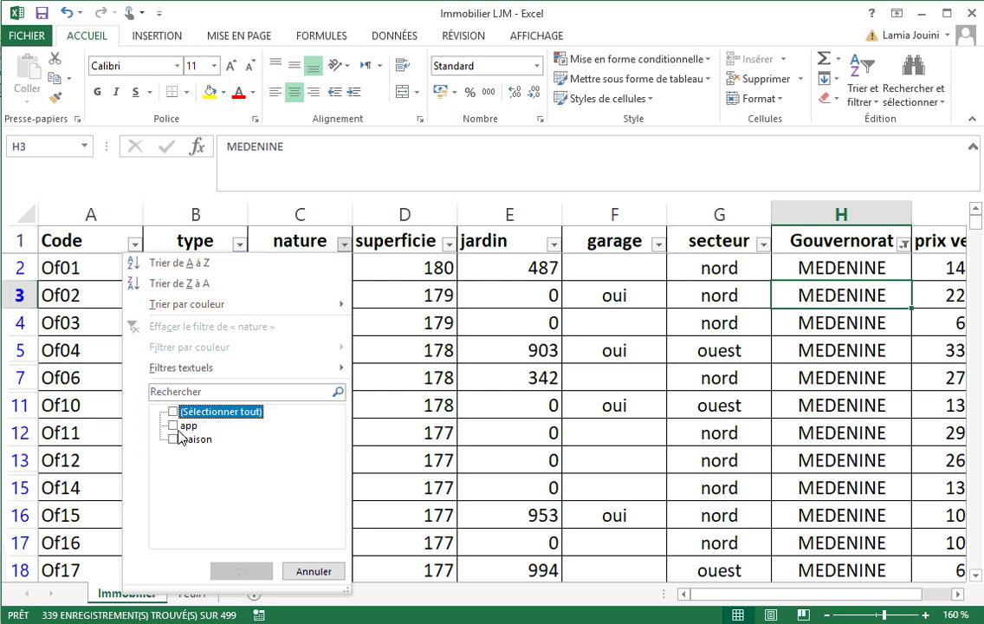
left_click(178, 428)
left_click(242, 571)
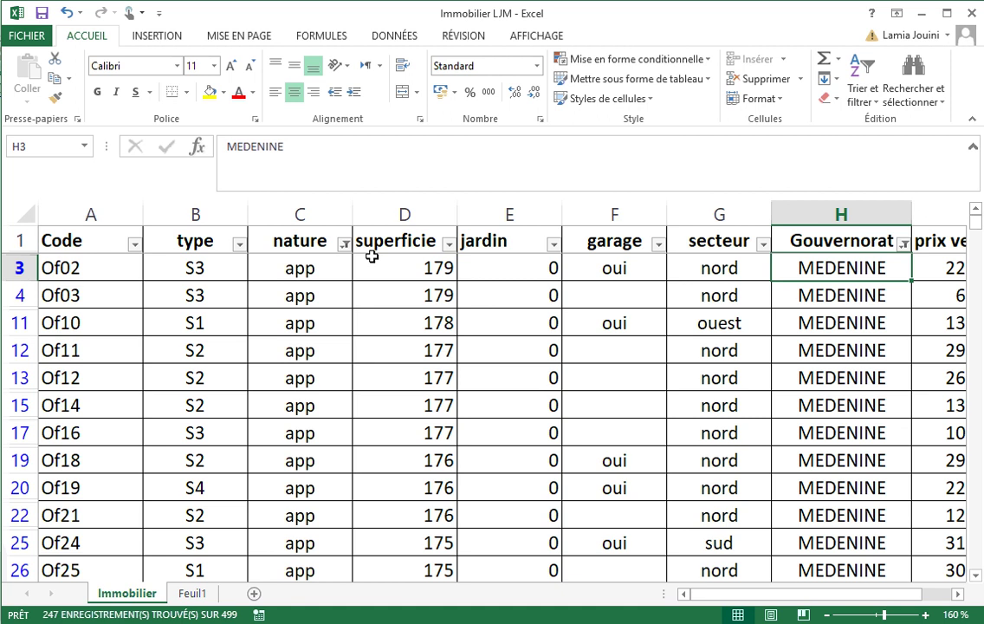
Change the nature column filter to show only maison instead of app.
left_click(344, 246)
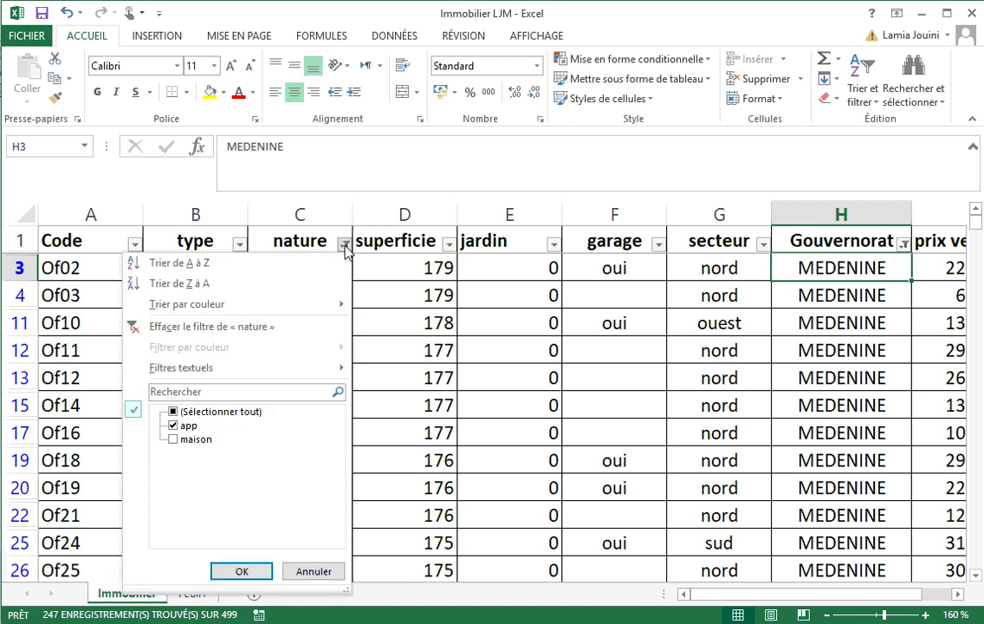
left_click(188, 426)
left_click(194, 439)
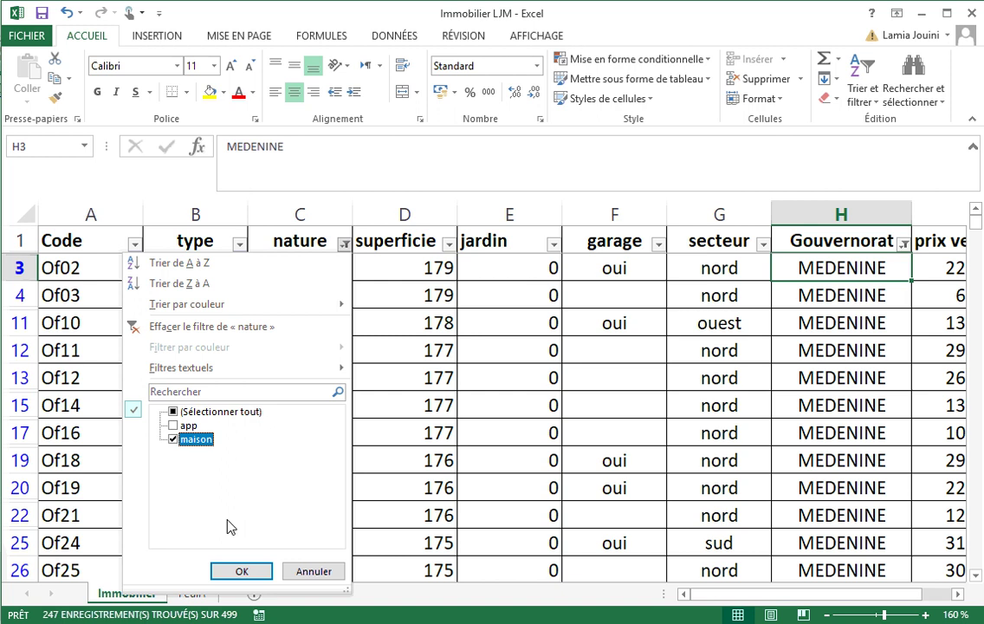
left_click(242, 570)
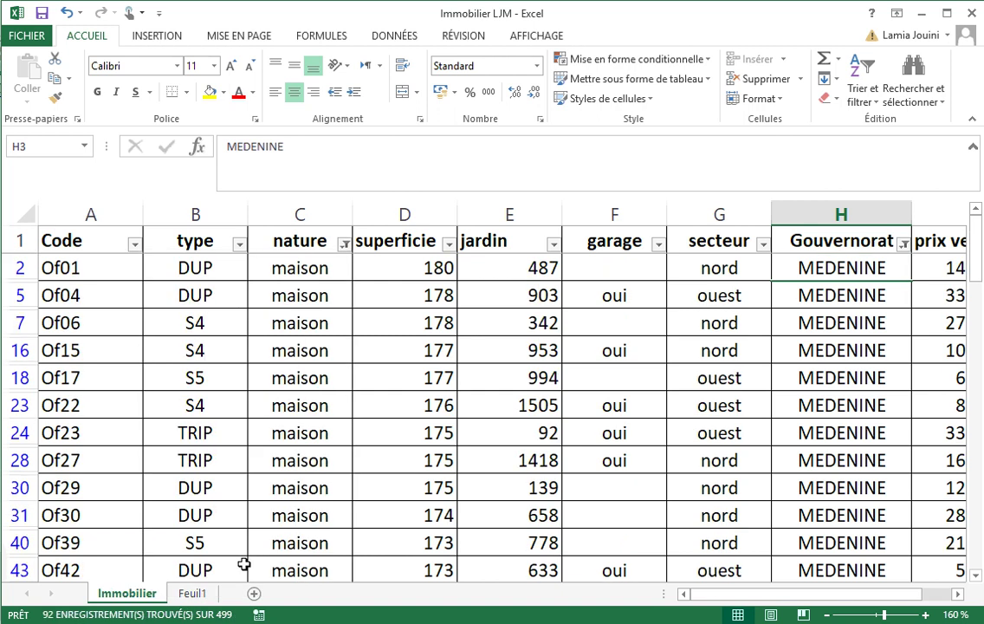
Review the summary table on Feuil1 and turn off filtering on the Immobilier list.
left_click(193, 594)
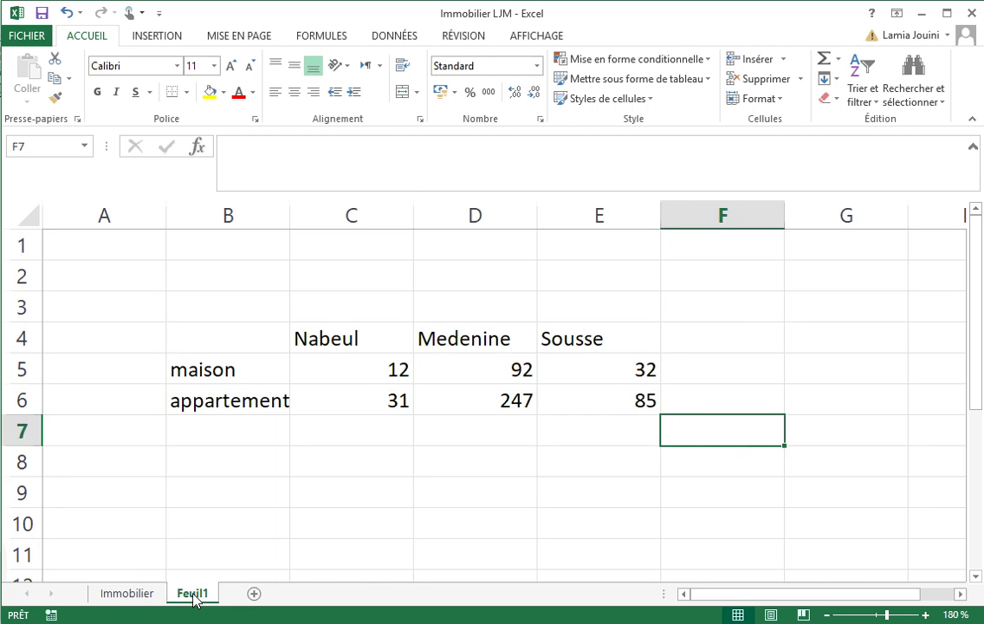
left_click(122, 598)
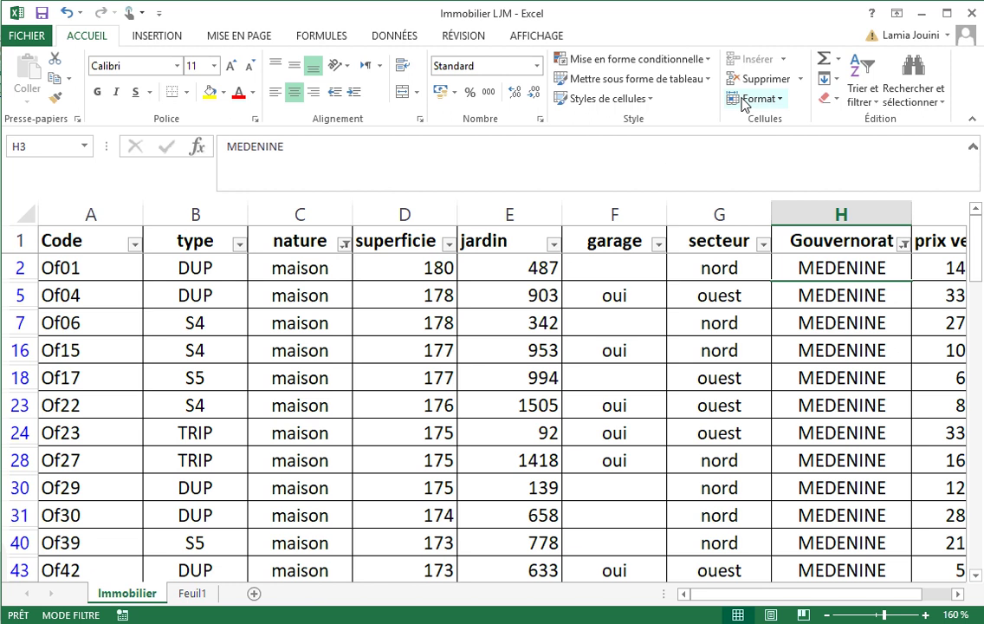
left_click(860, 96)
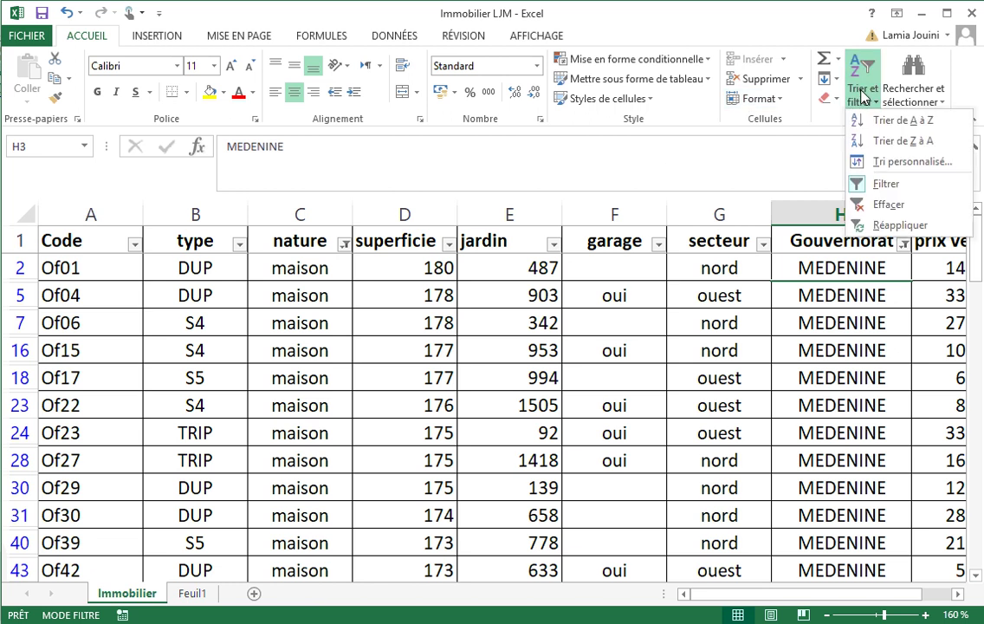
left_click(879, 186)
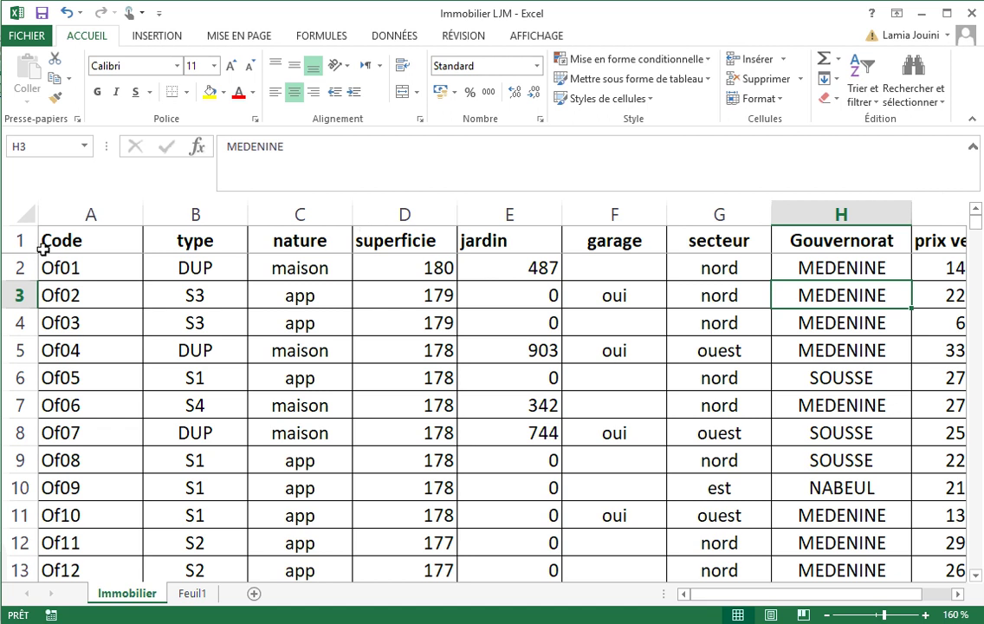
Insert the suggested pivot table "Somme de prix vente par type" from the Immobilier list.
left_click(401, 36)
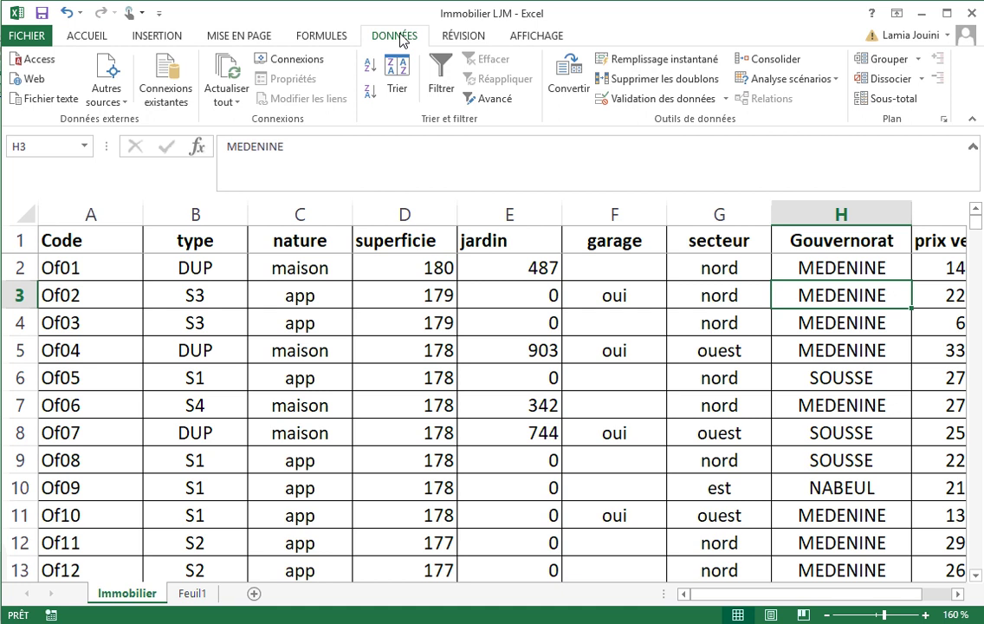
left_click(164, 35)
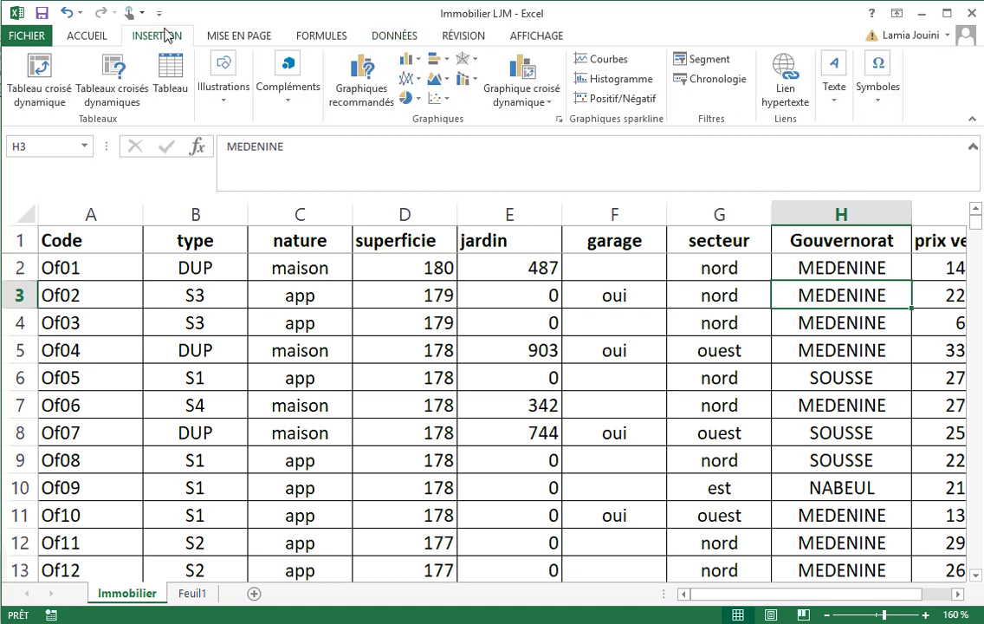
left_click(118, 78)
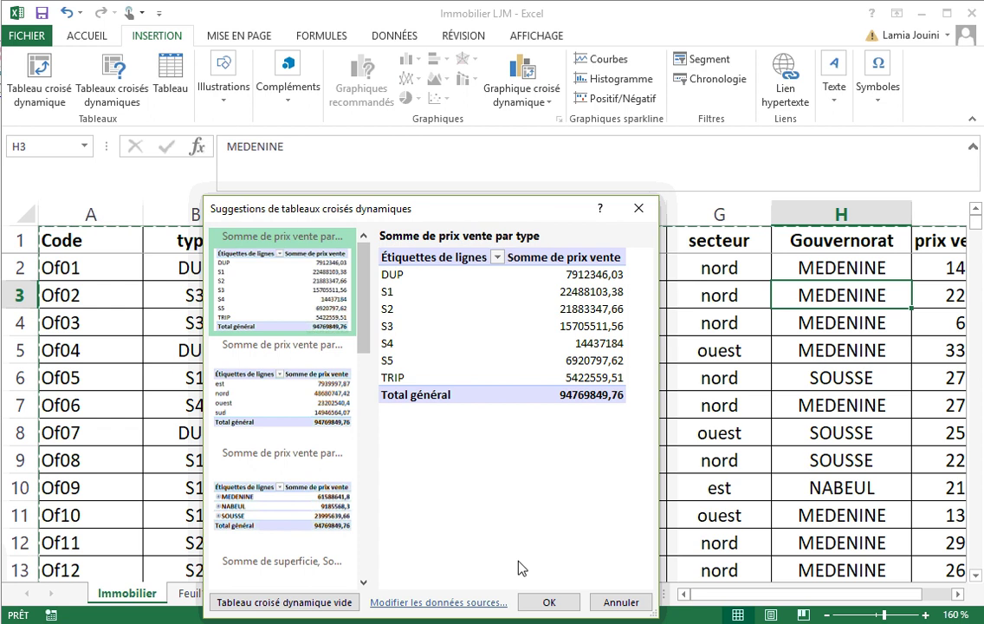
left_click(546, 602)
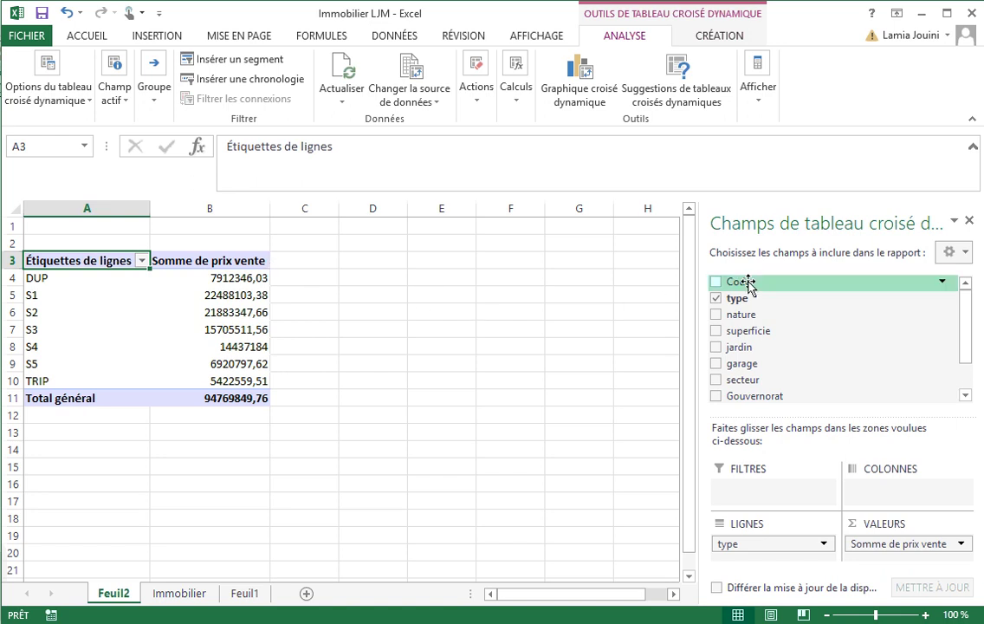
Replace the type and prix vente fields of the pivot table with Code as its value field.
left_click(717, 298)
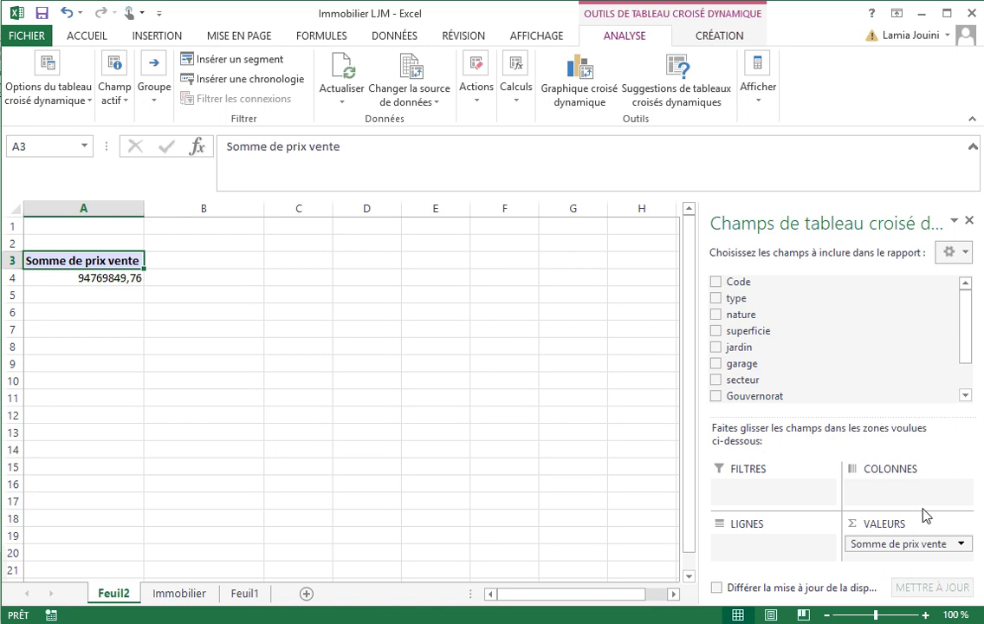
left_click(965, 397)
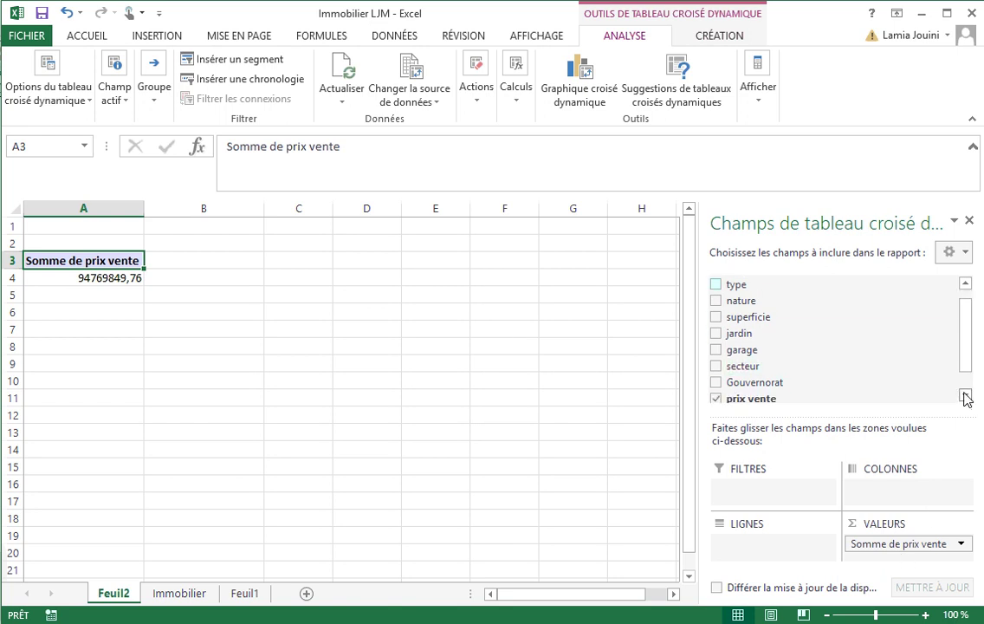
left_click(715, 398)
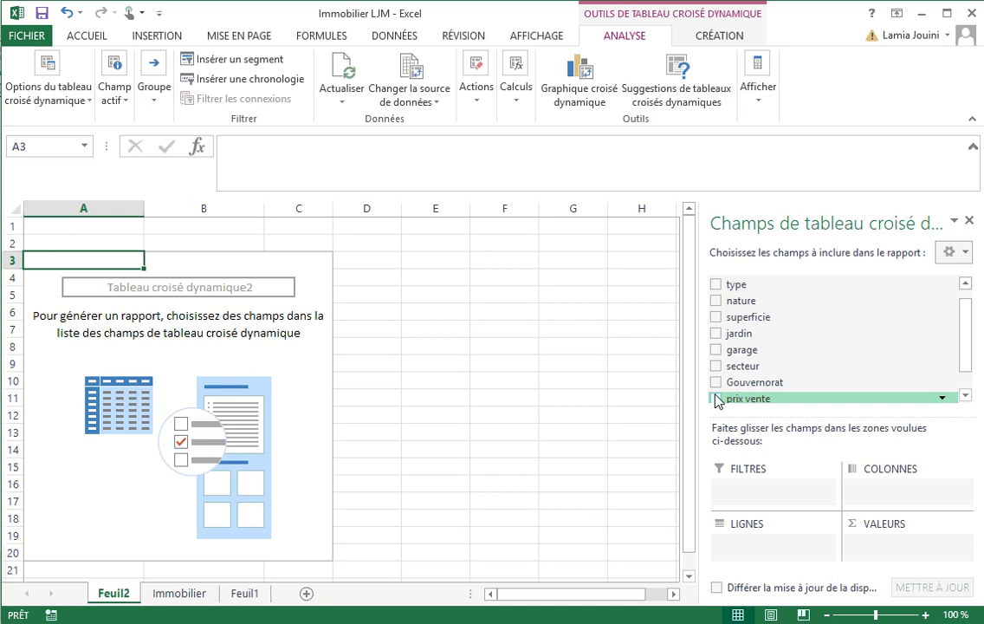
left_click(965, 284)
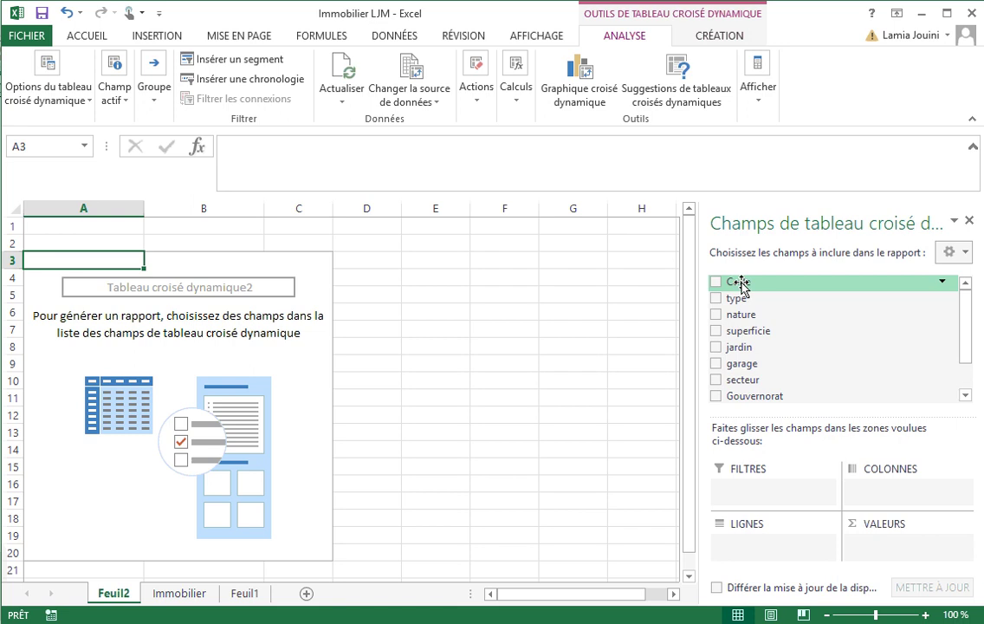
left_click_drag(741, 286, 901, 543)
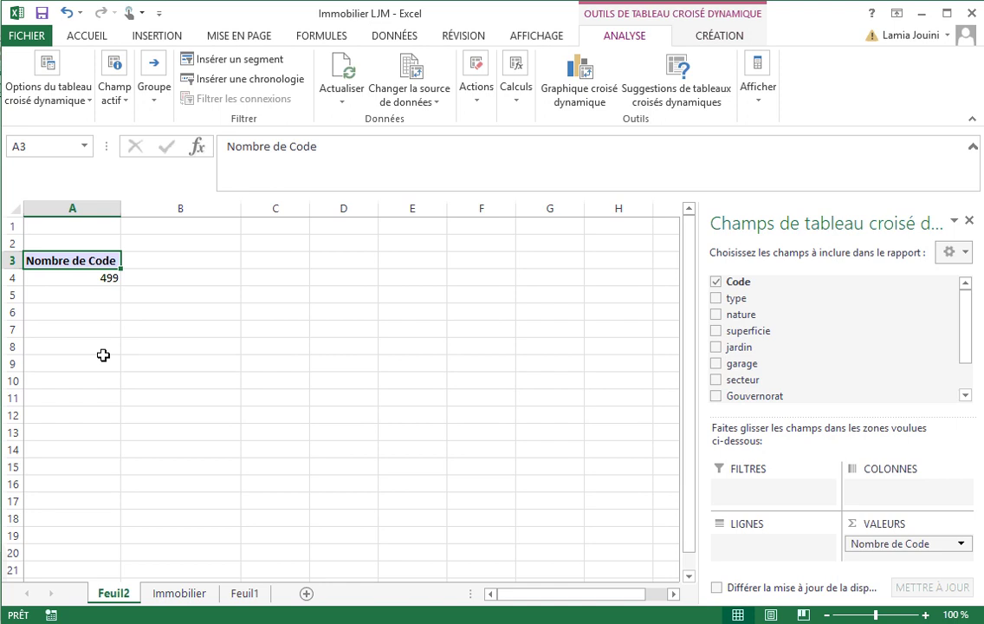
Review the source data on Immobilier and the column headings of the summary table on Feuil1.
left_click(179, 595)
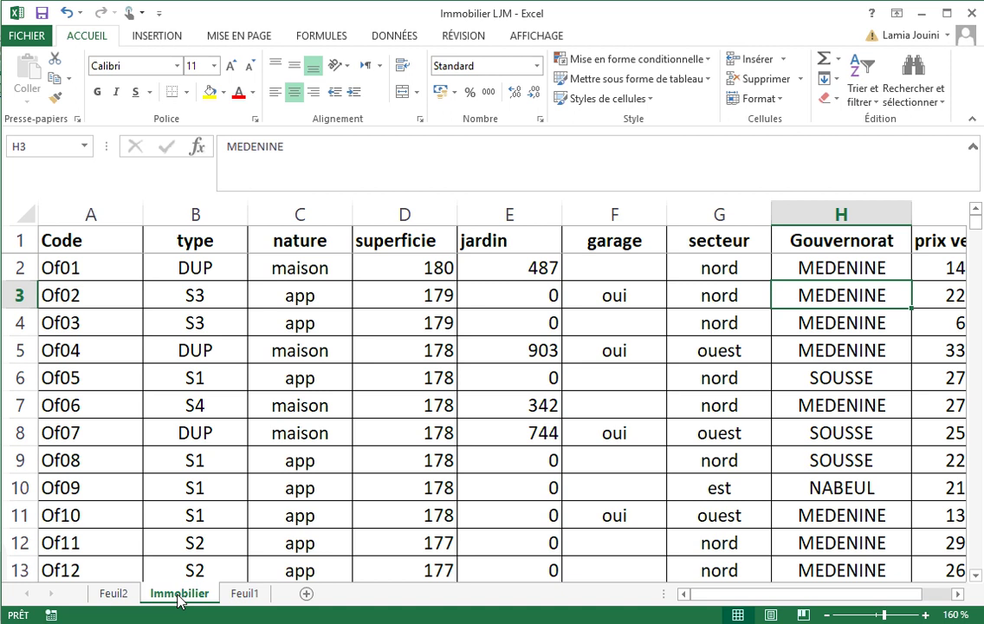
left_click(104, 594)
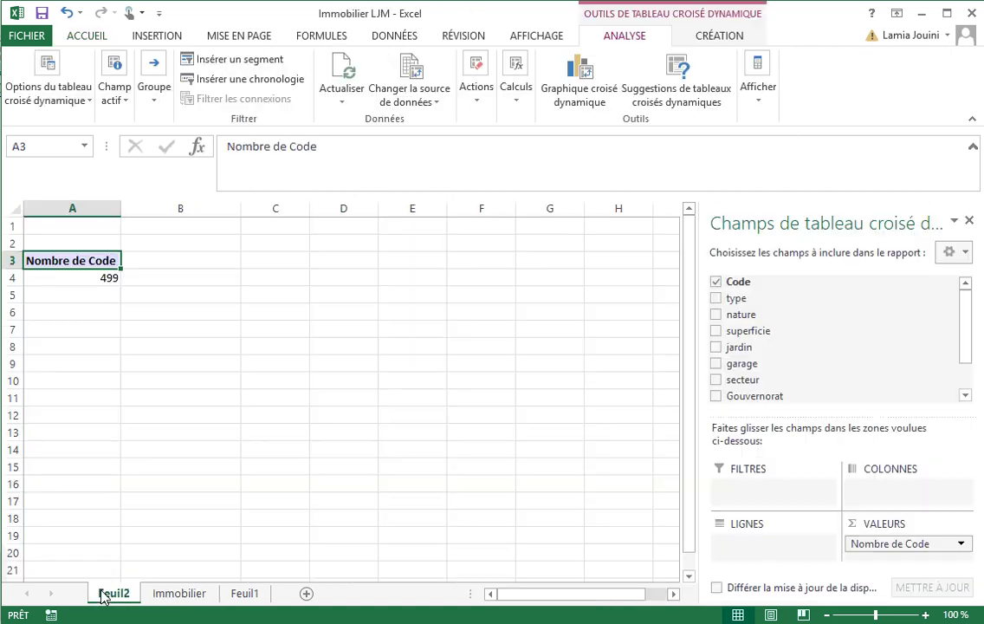
left_click(244, 596)
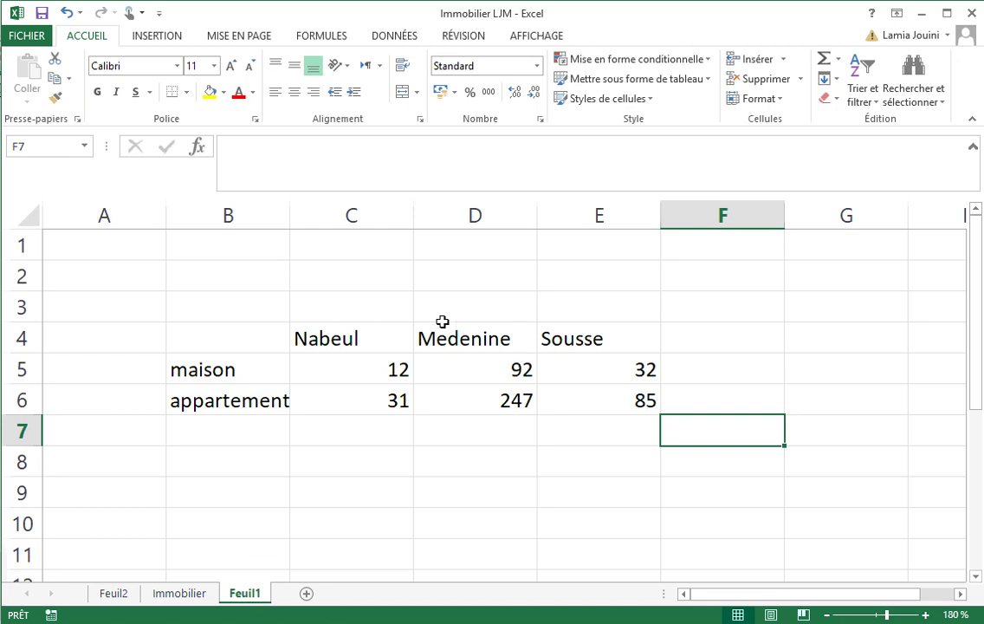
left_click_drag(442, 320, 377, 336)
left_click(400, 345)
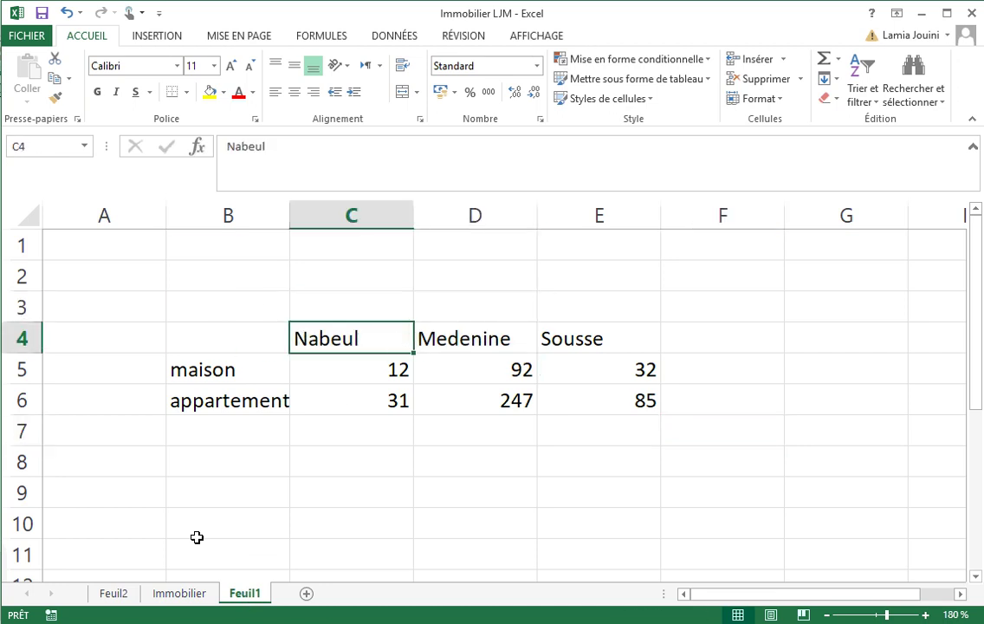
In the pivot table on Feuil2, add Gouvernorat as a row field and move it to the columns.
left_click(175, 595)
left_click(108, 600)
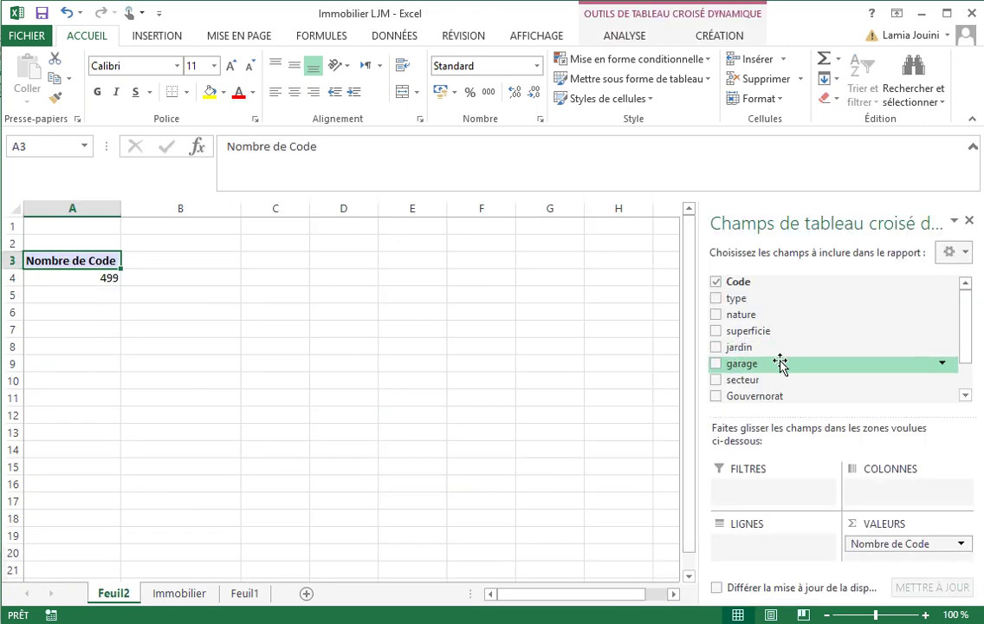
left_click_drag(784, 398, 773, 544)
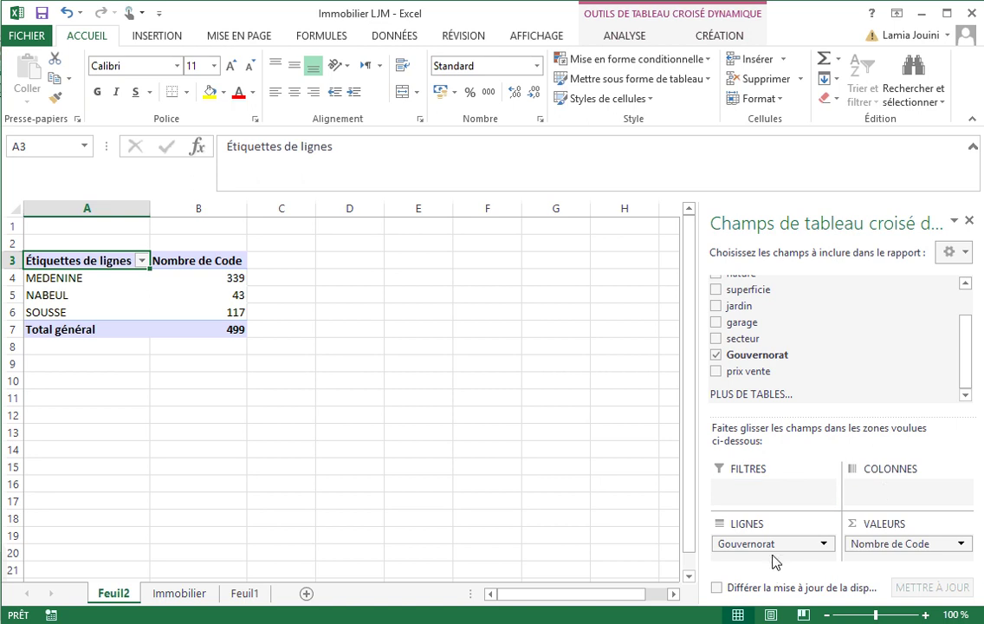
left_click_drag(778, 545, 880, 487)
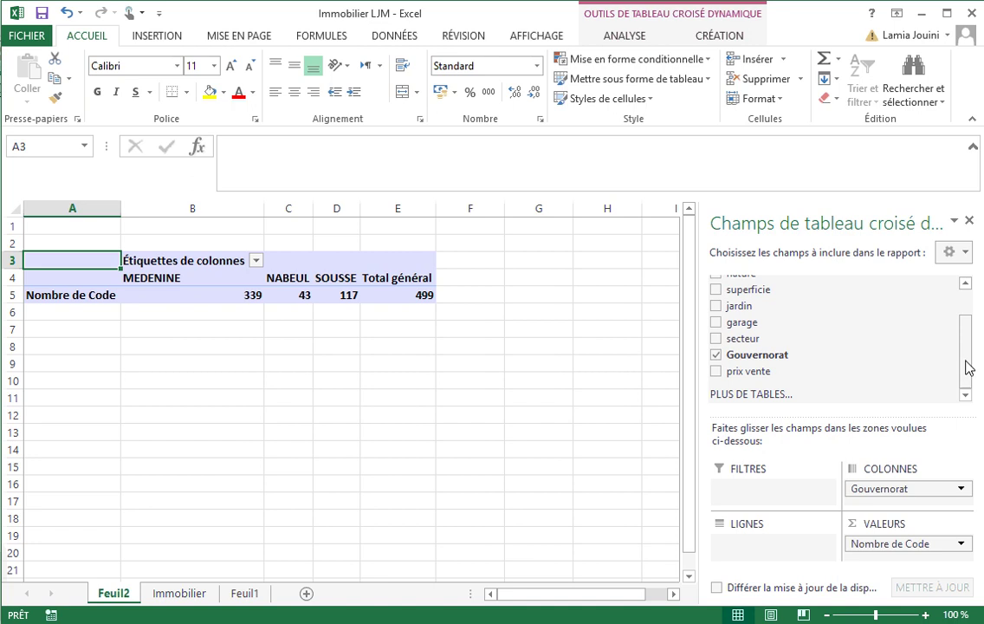
Add nature as the row field of the Feuil2 pivot table and compare its counts with the manual summary on Feuil1.
left_click_drag(968, 368, 963, 315)
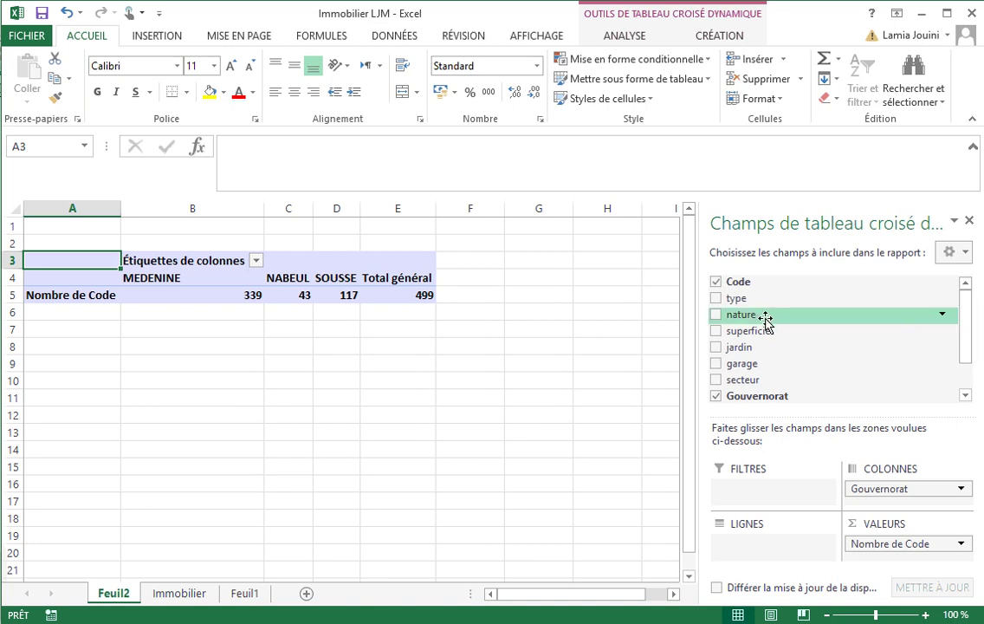
left_click_drag(766, 317, 768, 543)
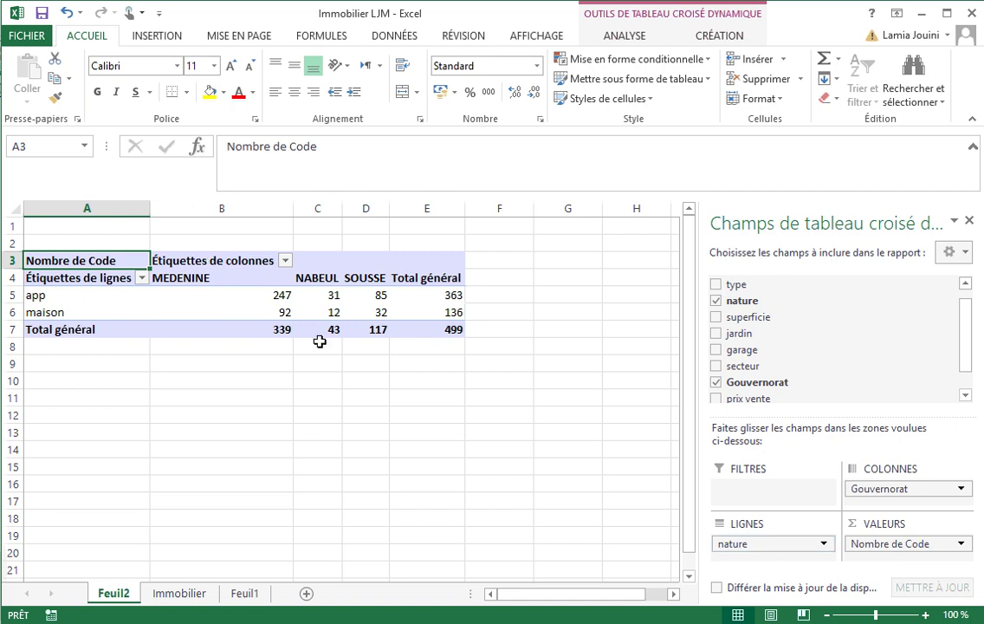
left_click(246, 596)
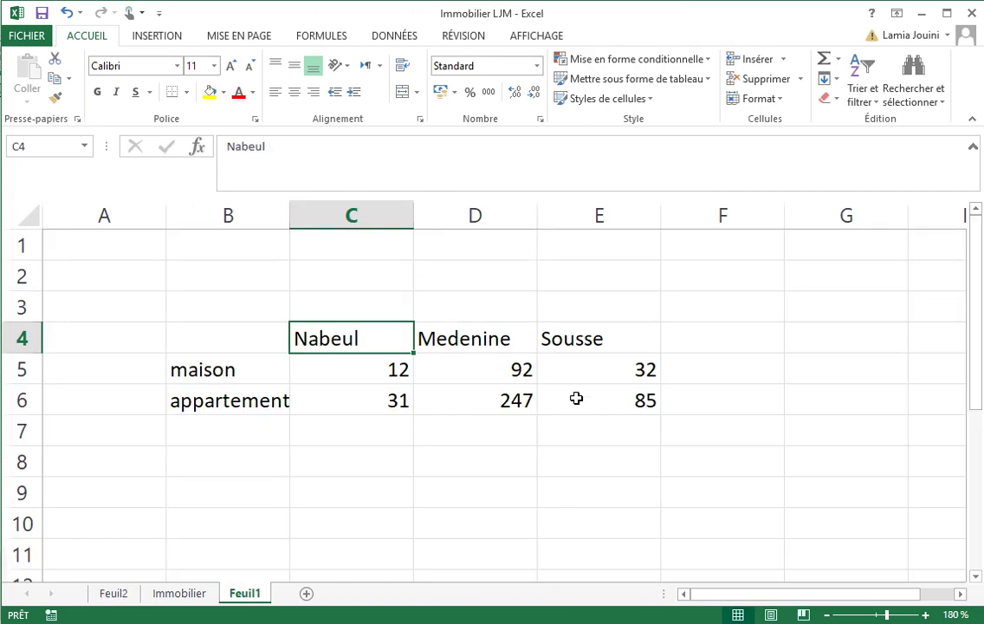
left_click(103, 598)
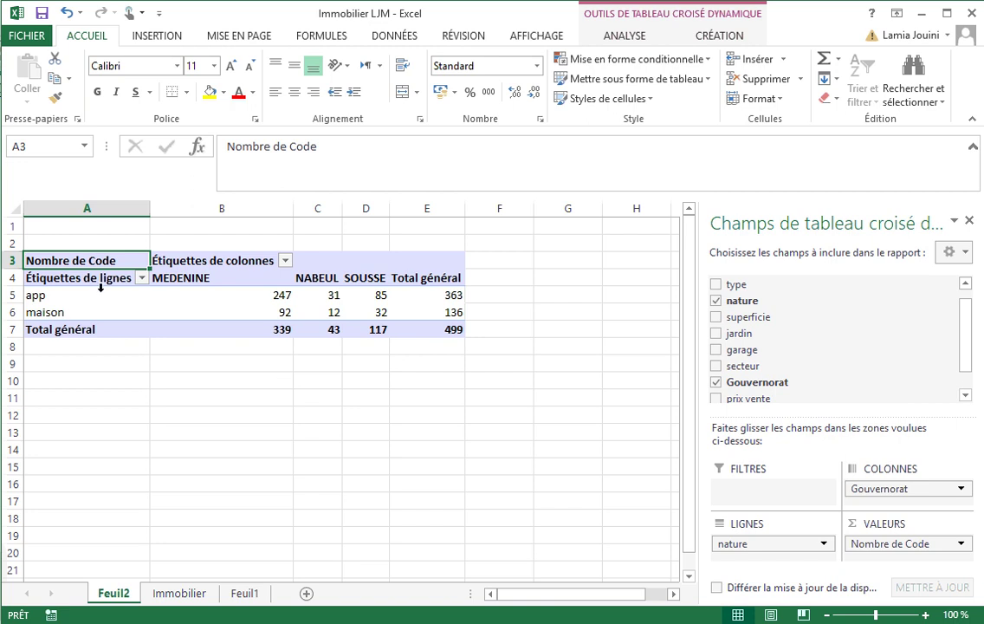
left_click(349, 277)
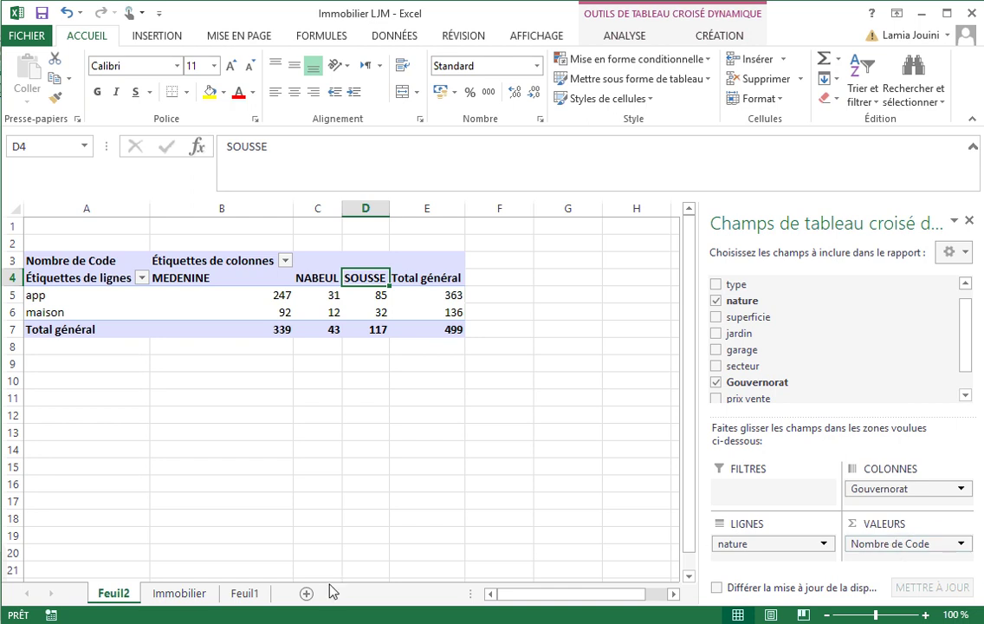
Examine the property records in the Immobilier list, going down the Code column to Of97.
left_click(182, 594)
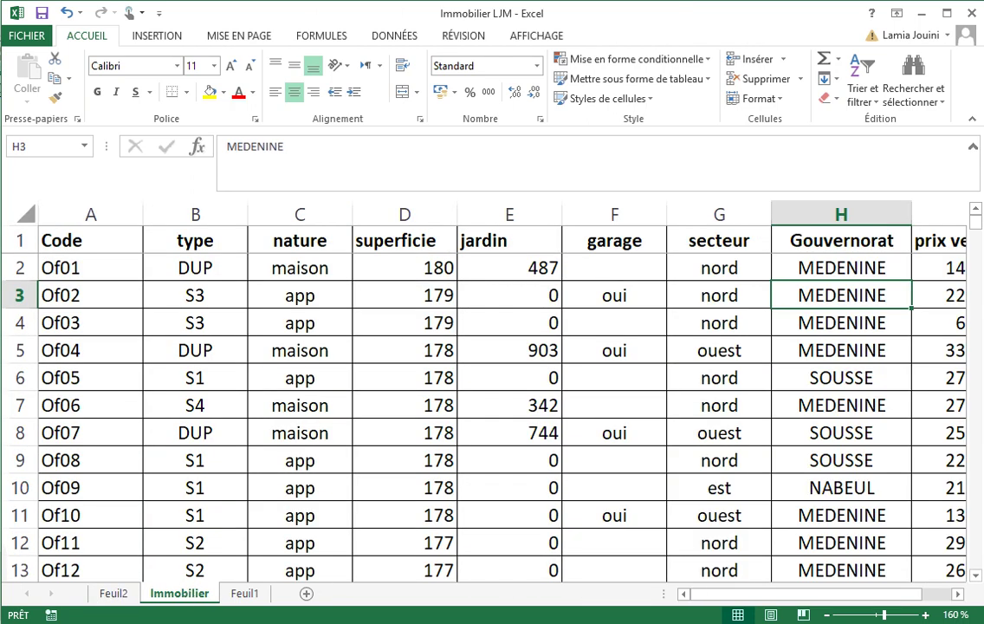
left_click(97, 264)
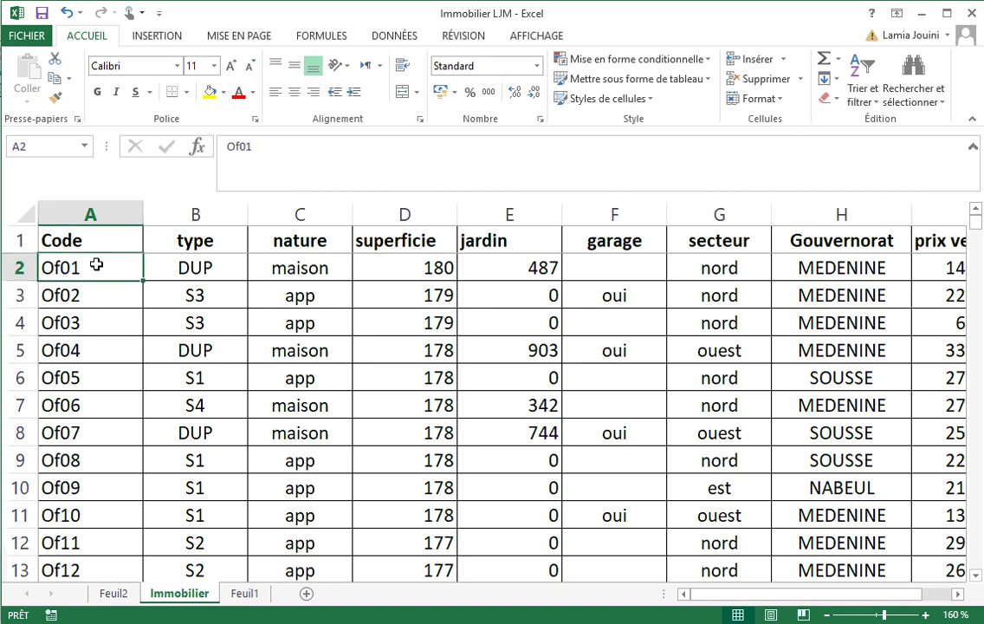
key("Right")
key("Down")
key("Down")
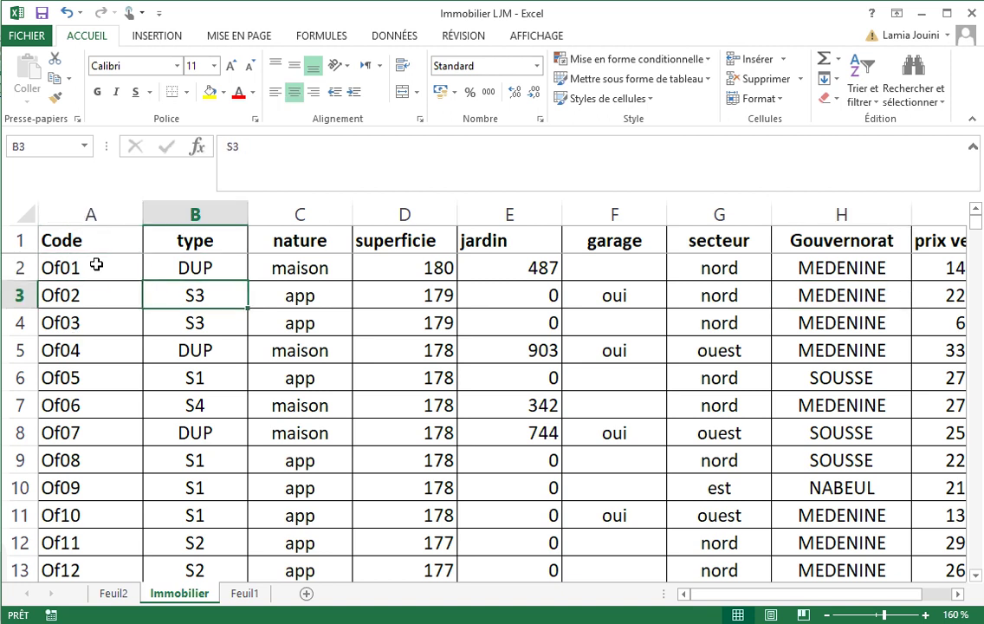
key("Left")
key("Down")
key("Down")
key("Down")
key("Down")
key("Down")
key("Down")
key("Down")
key("Down")
key("Down")
key("Down")
key("Down")
key("Down")
key("Down")
key("Down")
key("Down")
key("Down")
key("Down")
key("Down")
key("Down")
key("Down")
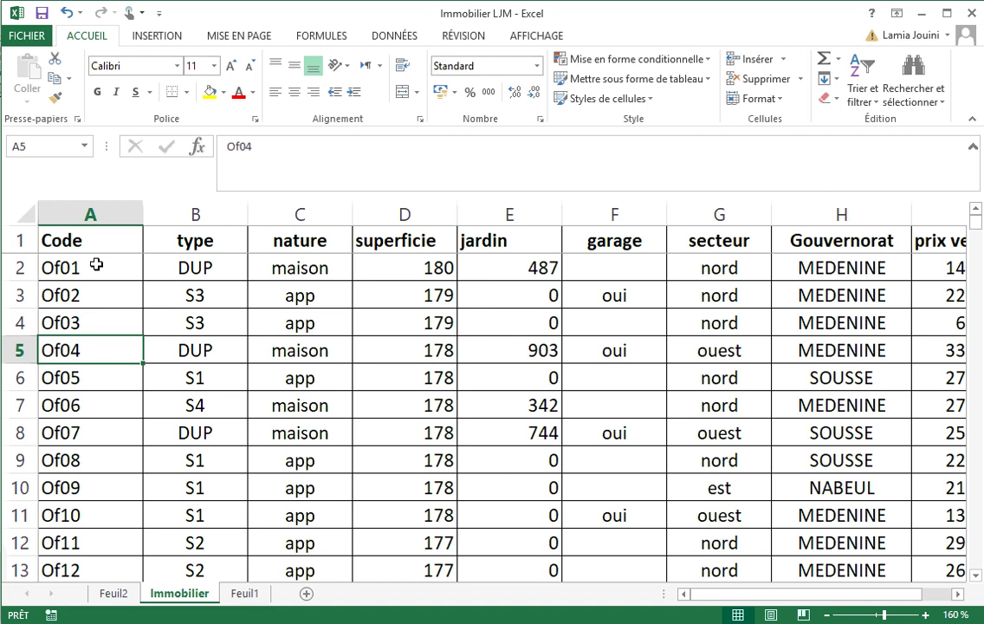
key("Down")
key("Down")
key("Down")
key("Down")
key("Down")
key("Down")
key("Down")
key("Down")
key("Down")
key("Down")
key("Down")
key("Down")
key("Down")
key("Down")
key("Down")
key("Down")
key("Down")
key("Down")
key("Down")
key("Down")
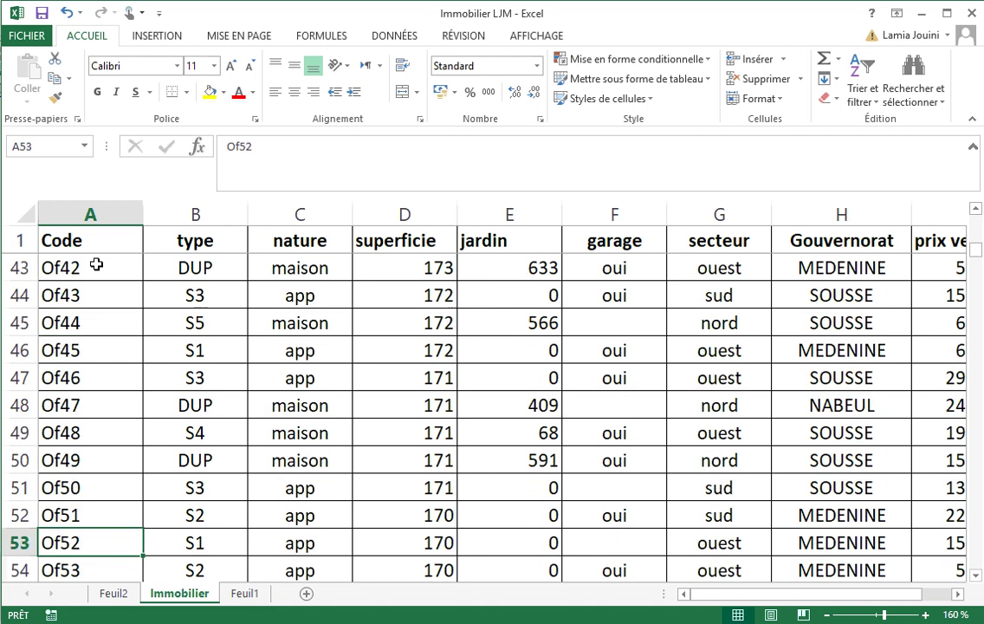
key("Down")
key("Down")
key("Down")
key("Down")
key("Down")
key("Down")
key("Down")
key("Down")
key("Down")
key("Down")
key("Down")
key("Down")
key("Down")
key("Down")
key("Down")
key("Down")
key("Down")
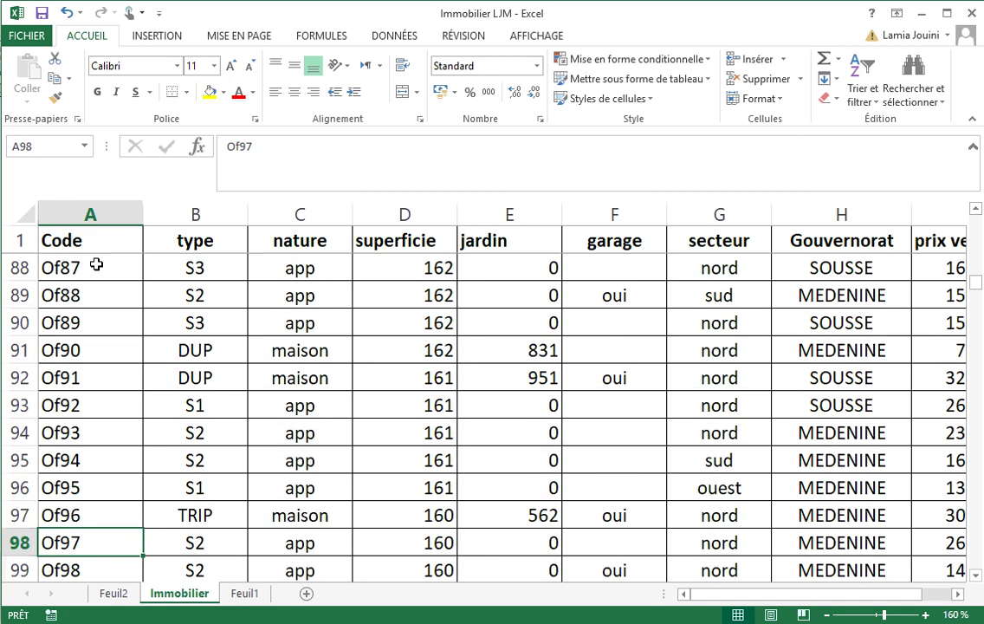
Delete the Feuil2 sheet containing the pivot table.
left_click(112, 596)
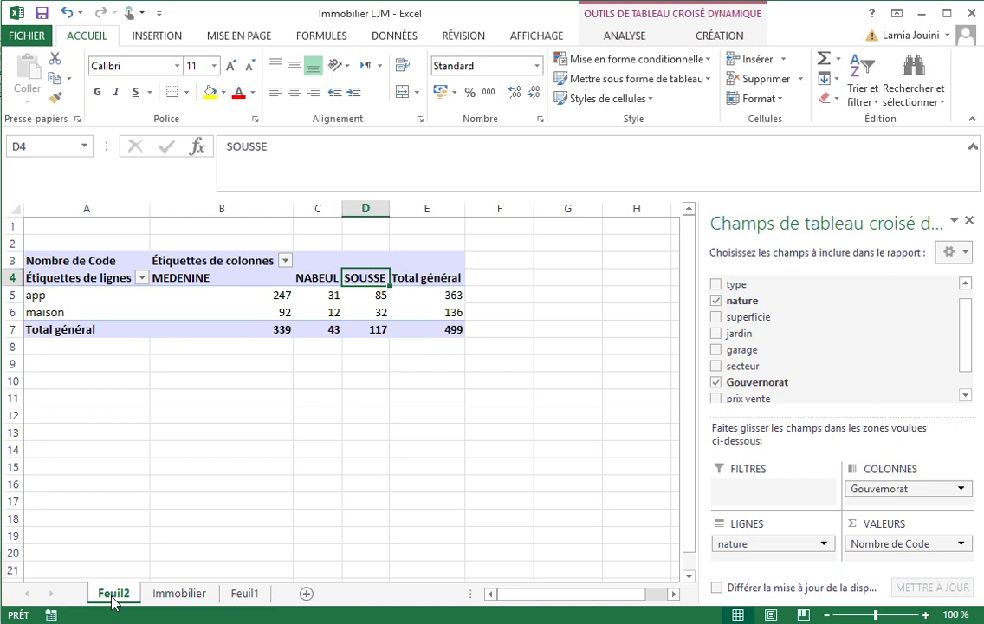
right_click(113, 596)
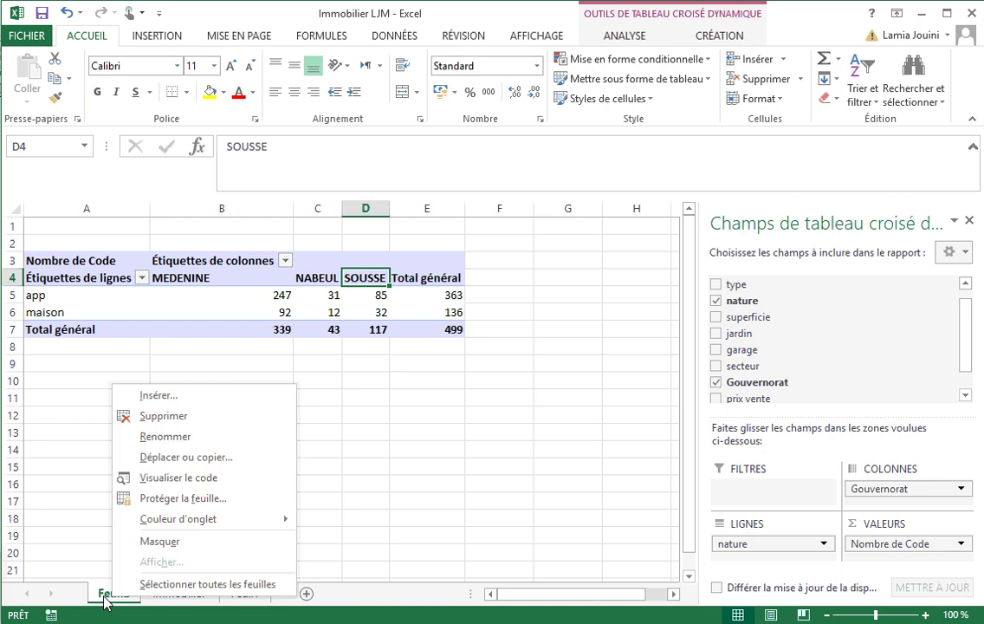
left_click(212, 420)
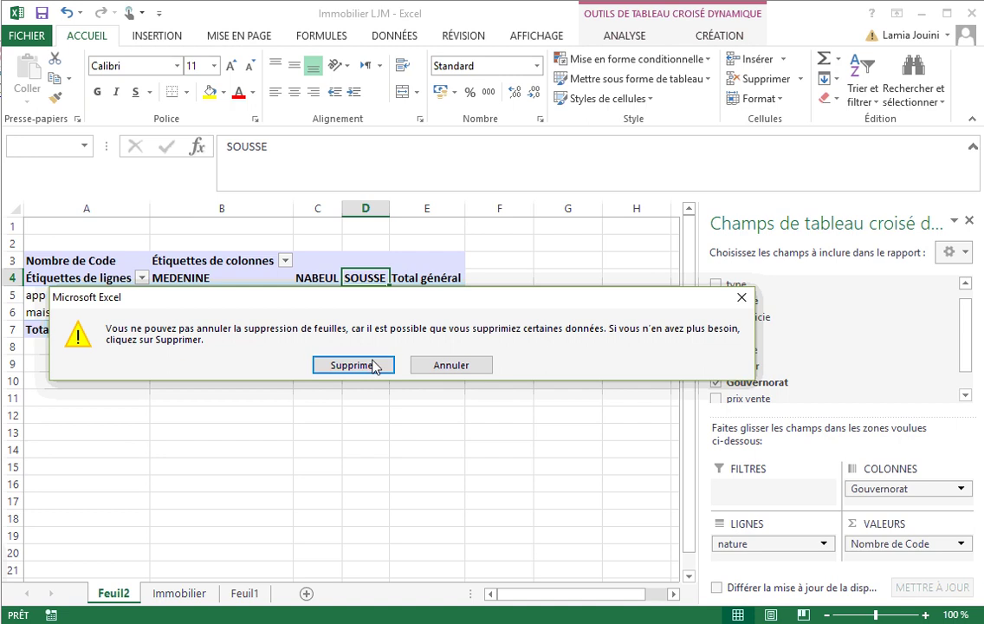
left_click(376, 364)
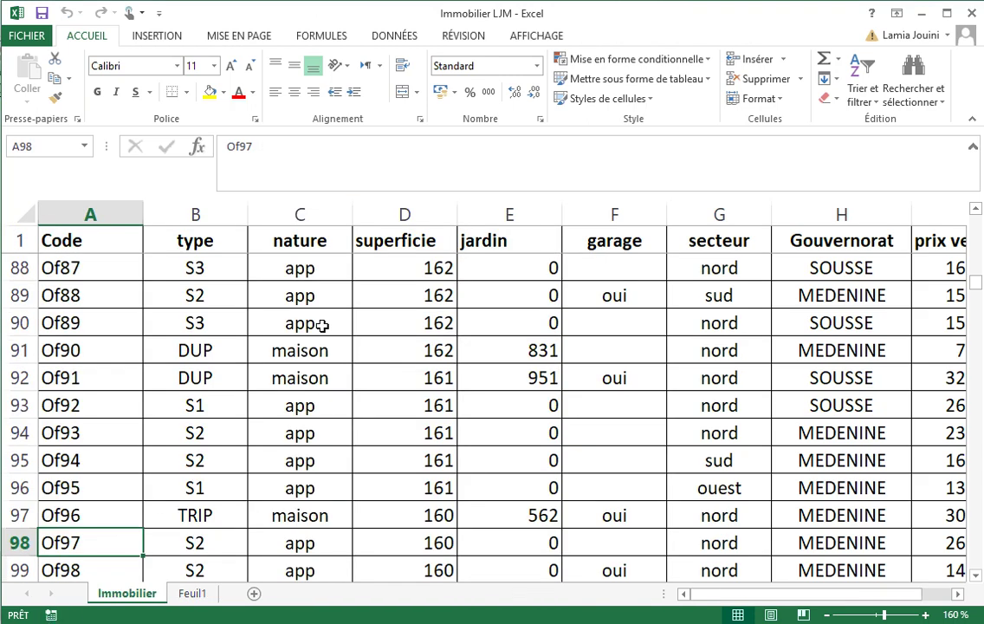
Insert a blank pivot table on a new worksheet from the range Immobilier!$A$1:$I$500, without using the suggested layouts.
left_click(326, 262)
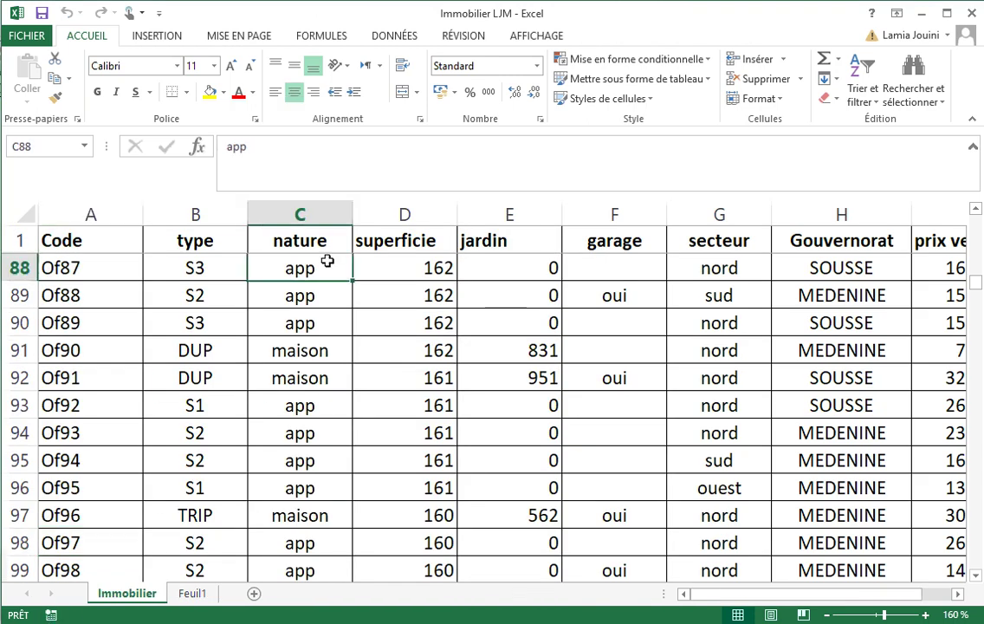
left_click(86, 245)
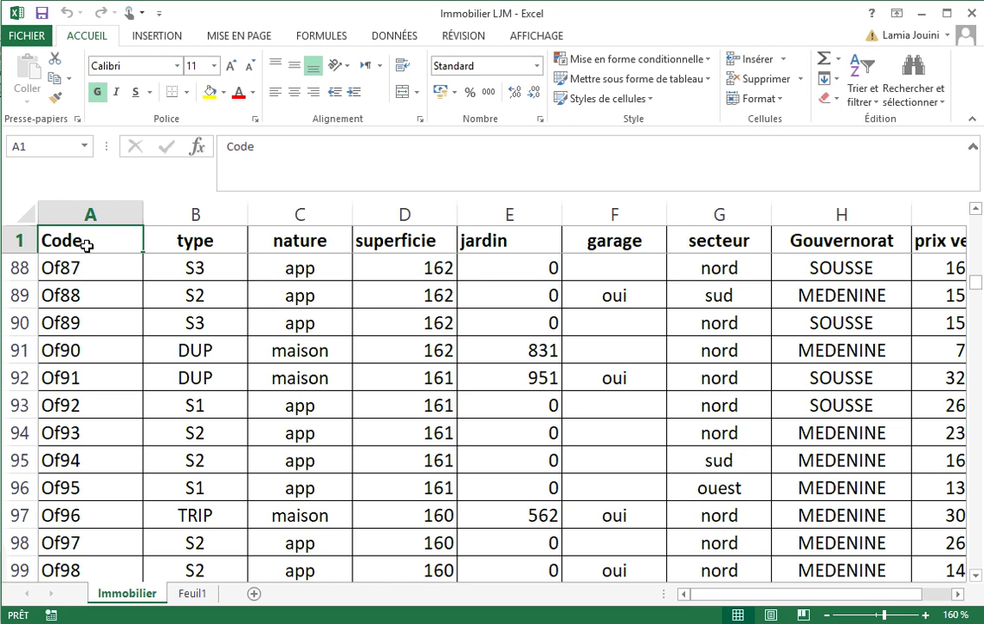
left_click(156, 35)
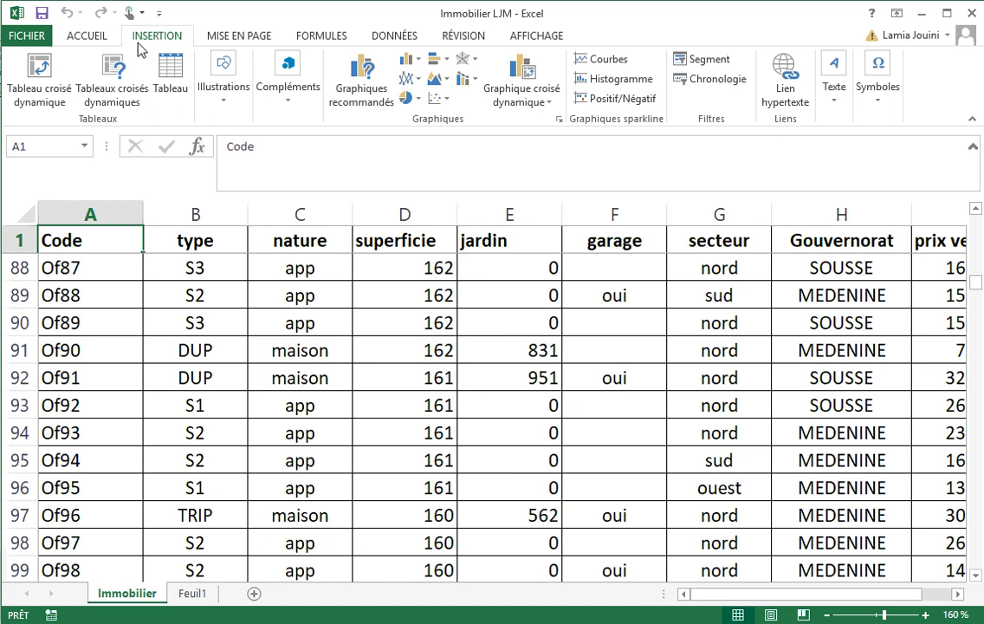
left_click(114, 75)
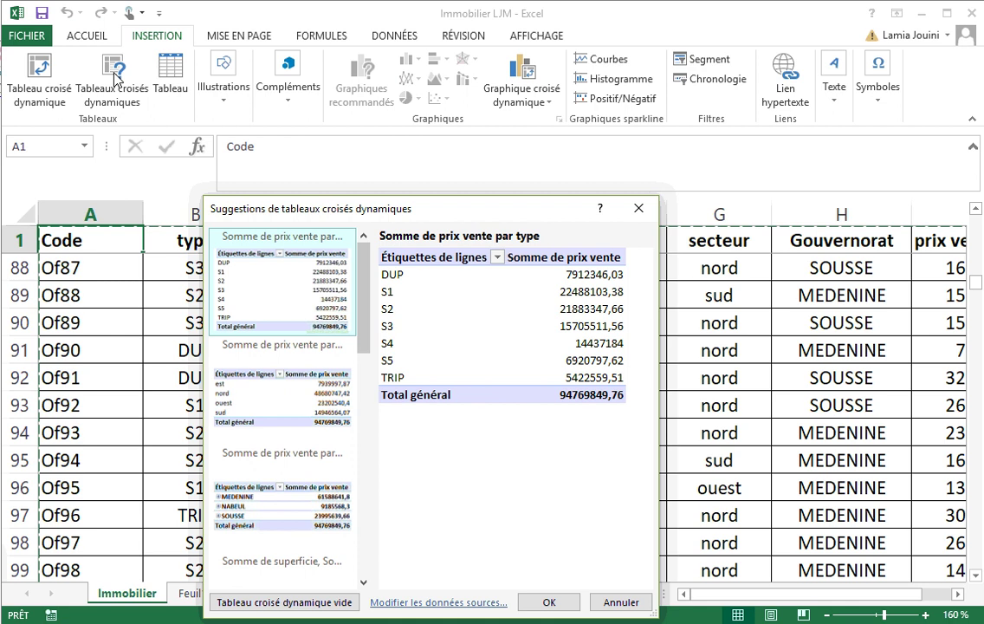
left_click(639, 208)
left_click(45, 71)
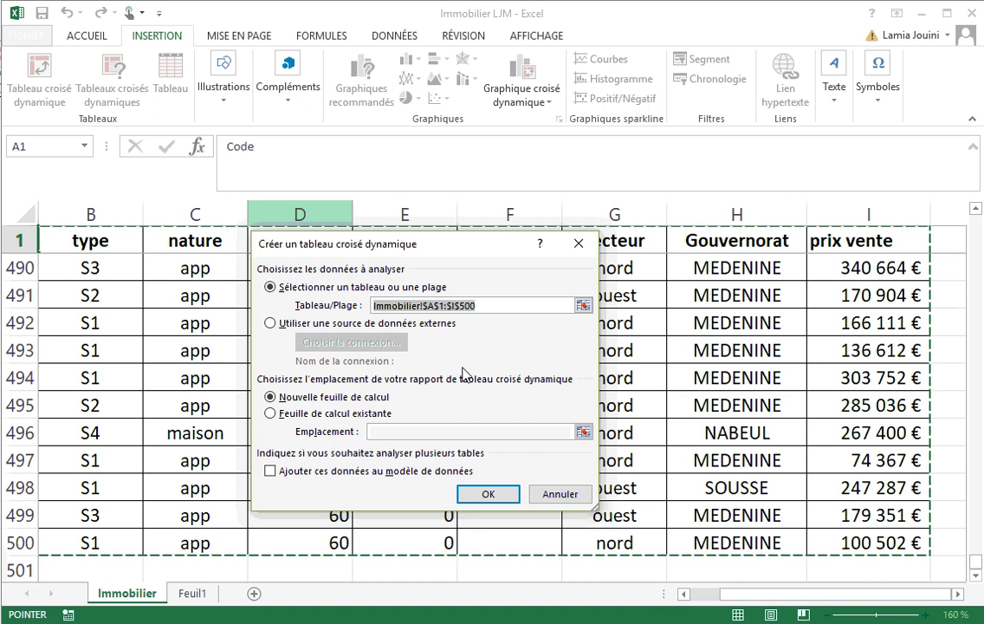
left_click(485, 494)
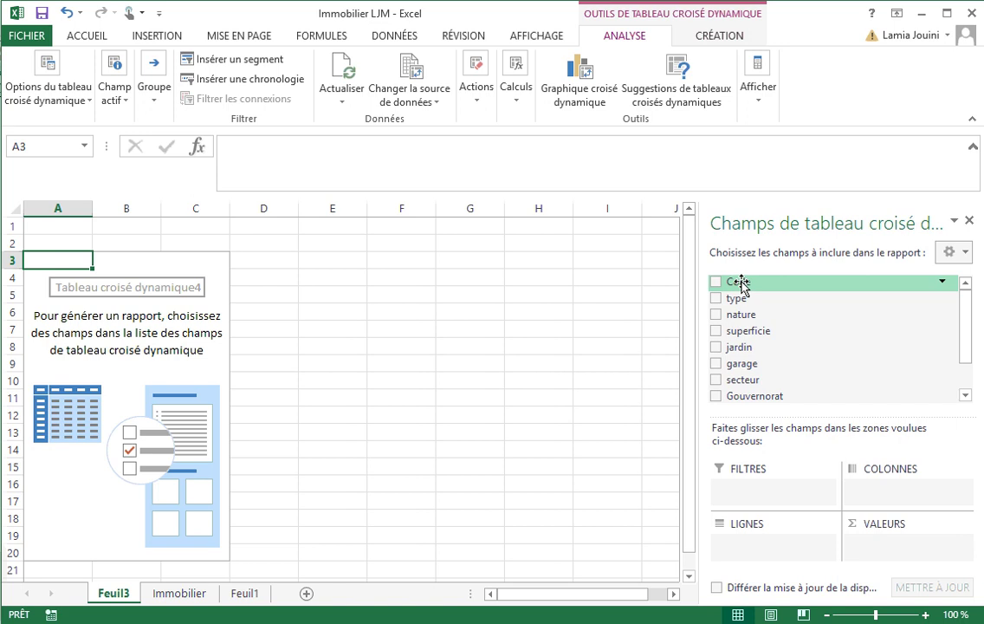
Set Code as the value field and Gouvernorat as the column field of the new pivot table.
left_click_drag(742, 282, 885, 559)
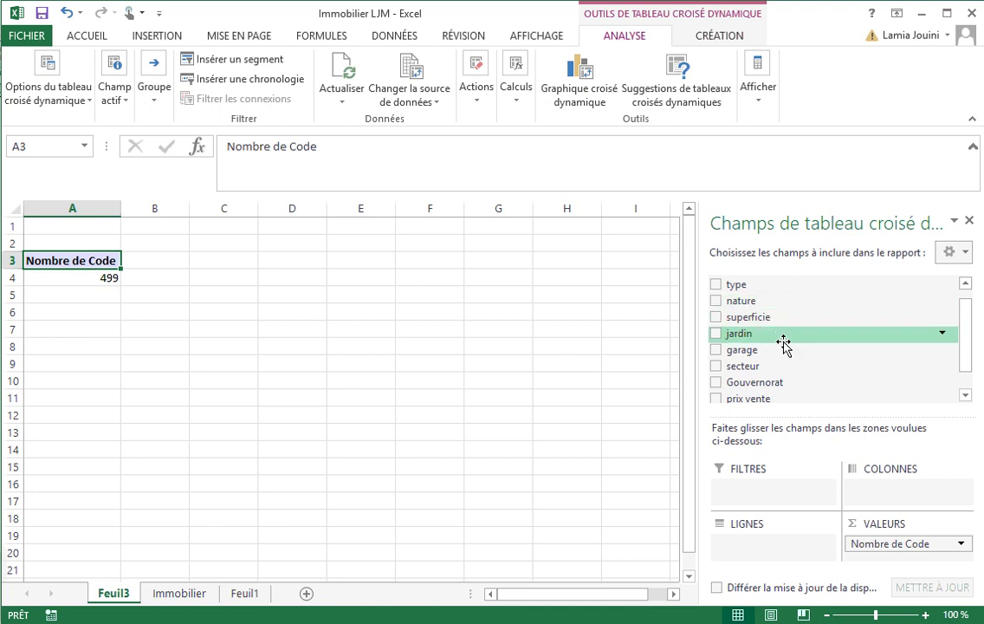
left_click_drag(794, 382, 892, 483)
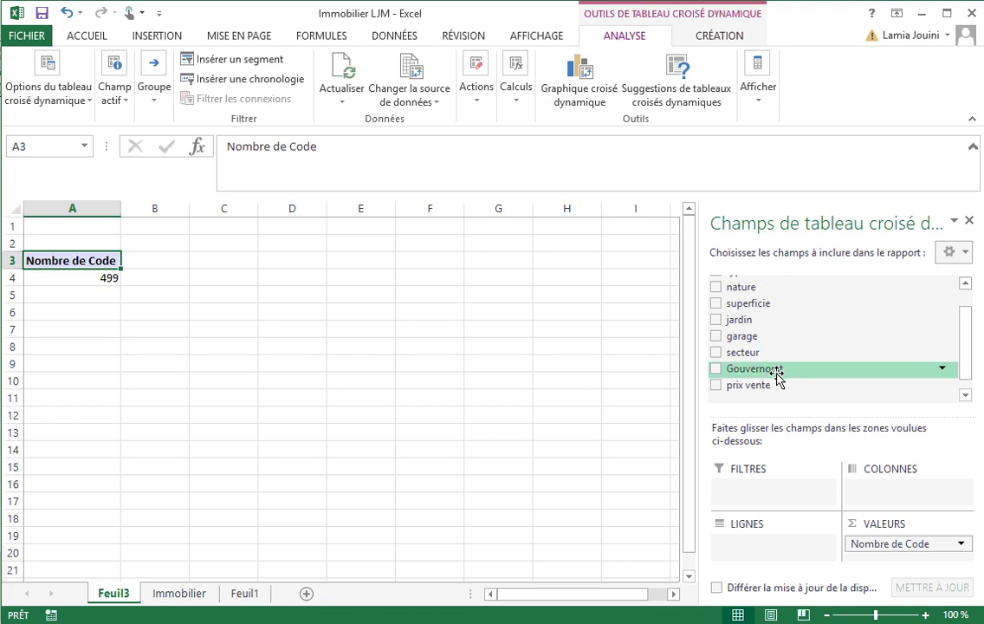
left_click_drag(771, 372, 898, 507)
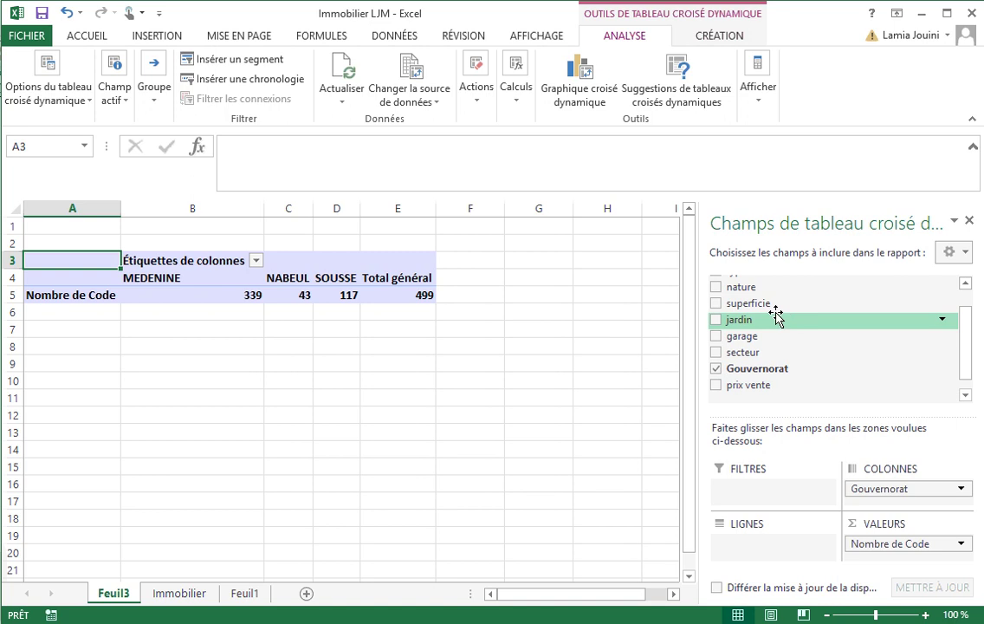
Add nature as the row field of the pivot table on Feuil3.
left_click_drag(752, 289, 760, 536)
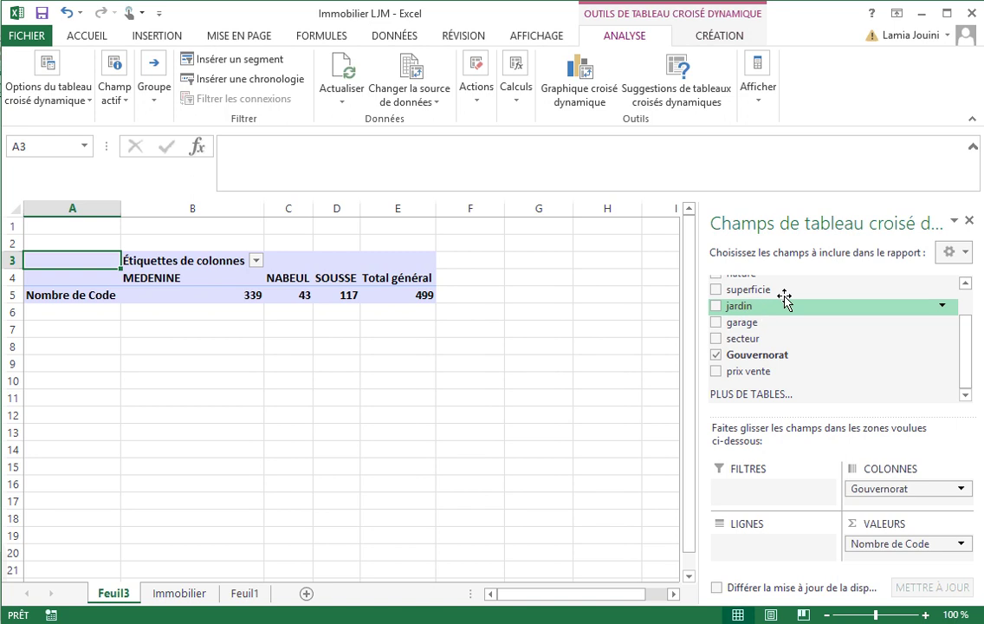
left_click(965, 284)
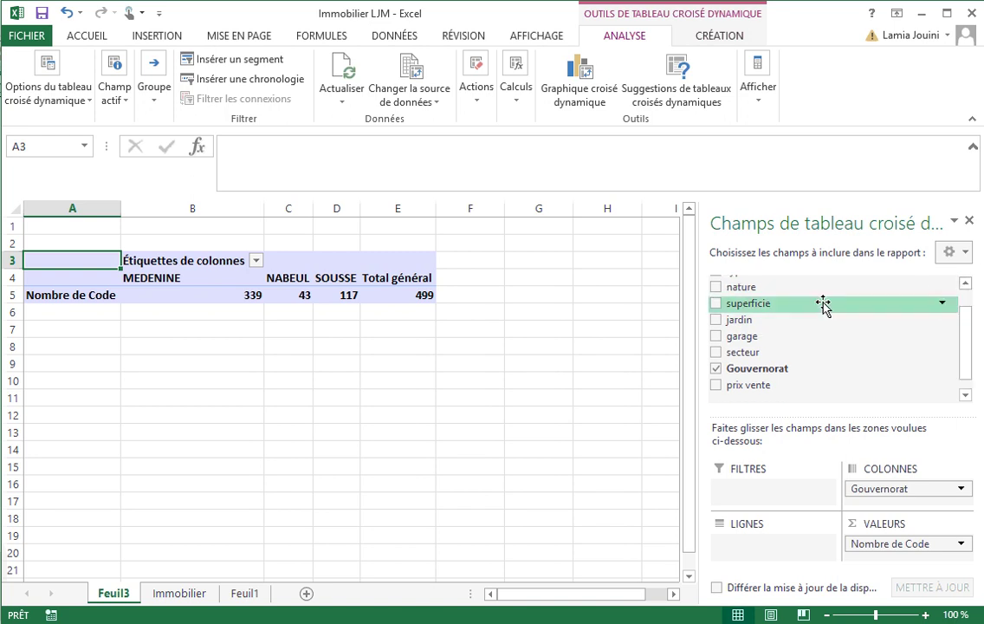
left_click_drag(770, 289, 792, 539)
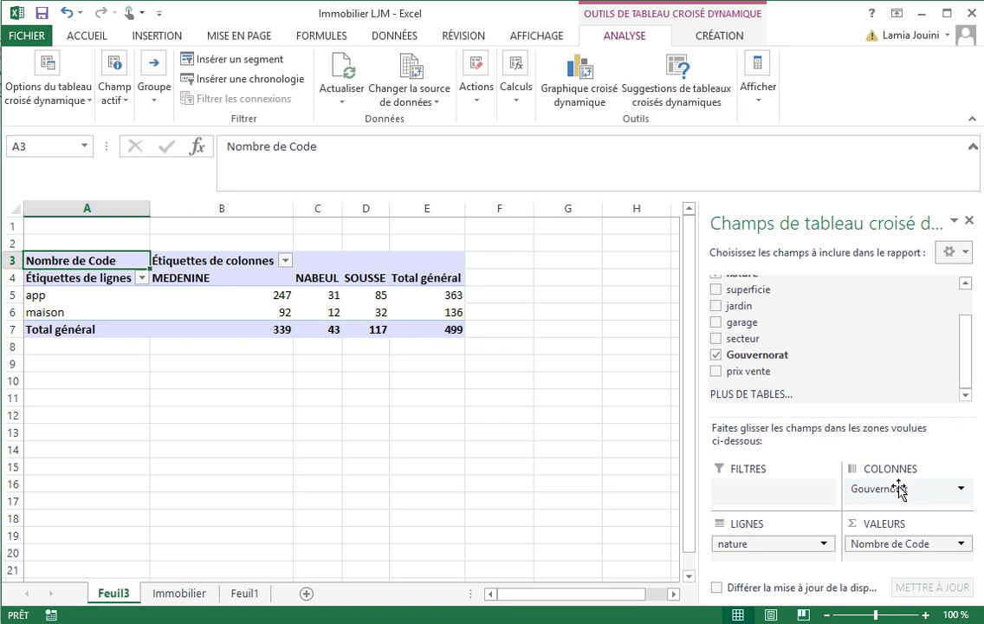
Rearrange the pivot table so that Gouvernorat and nature are both row fields, with nature nested under Gouvernorat.
left_click_drag(900, 490, 879, 488)
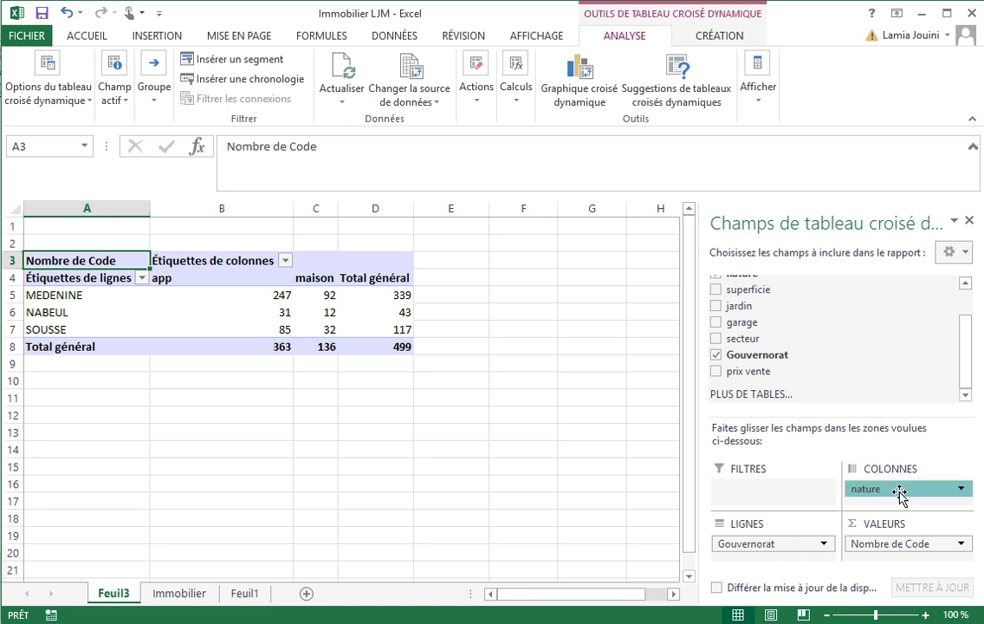
left_click_drag(780, 559, 779, 554)
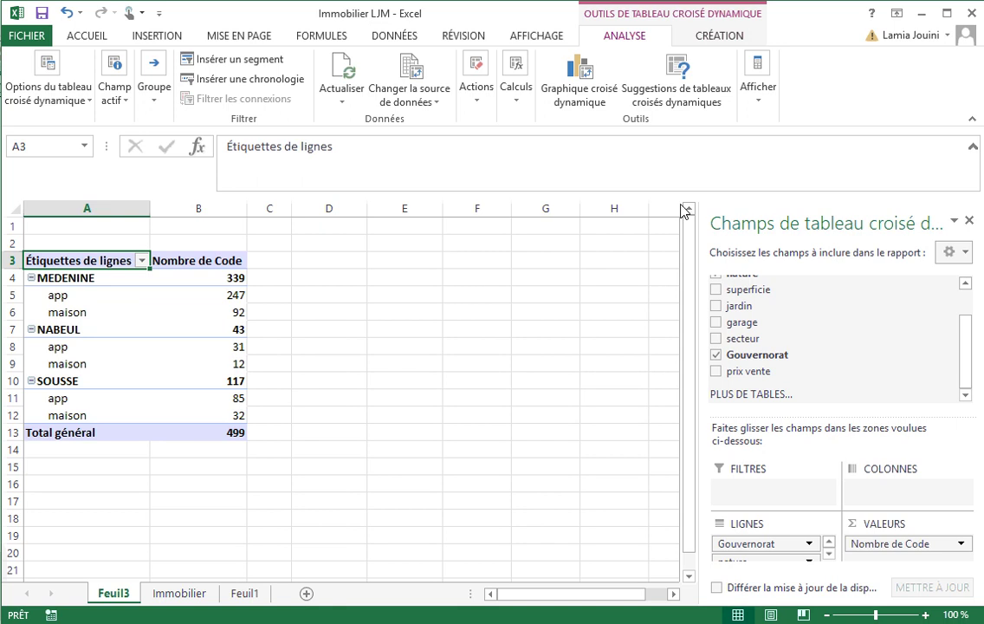
Add jardin as the column field of the pivot table.
left_click(965, 285)
left_click(965, 285)
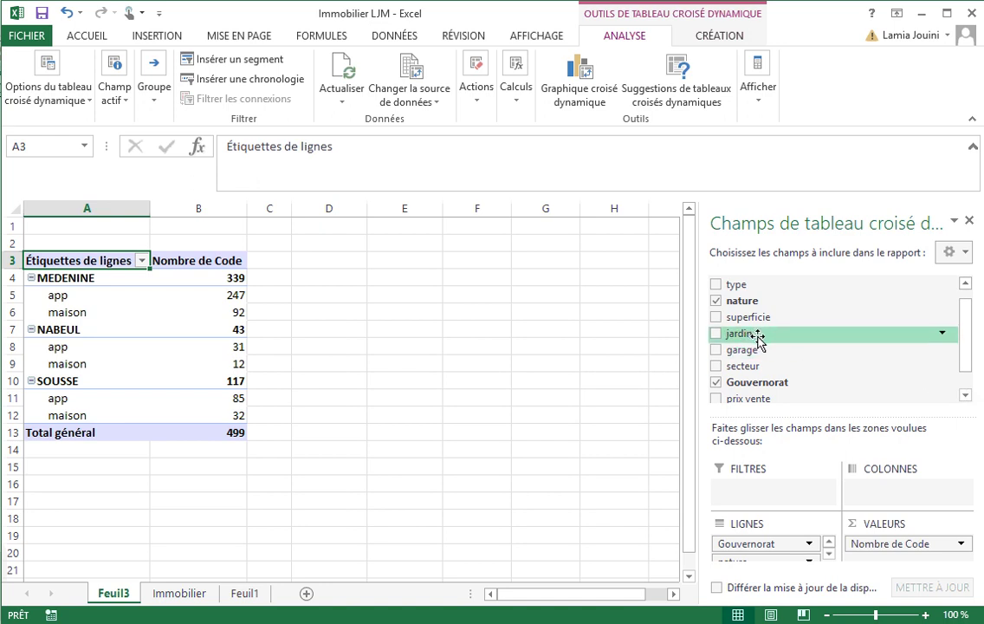
left_click_drag(757, 338, 892, 501)
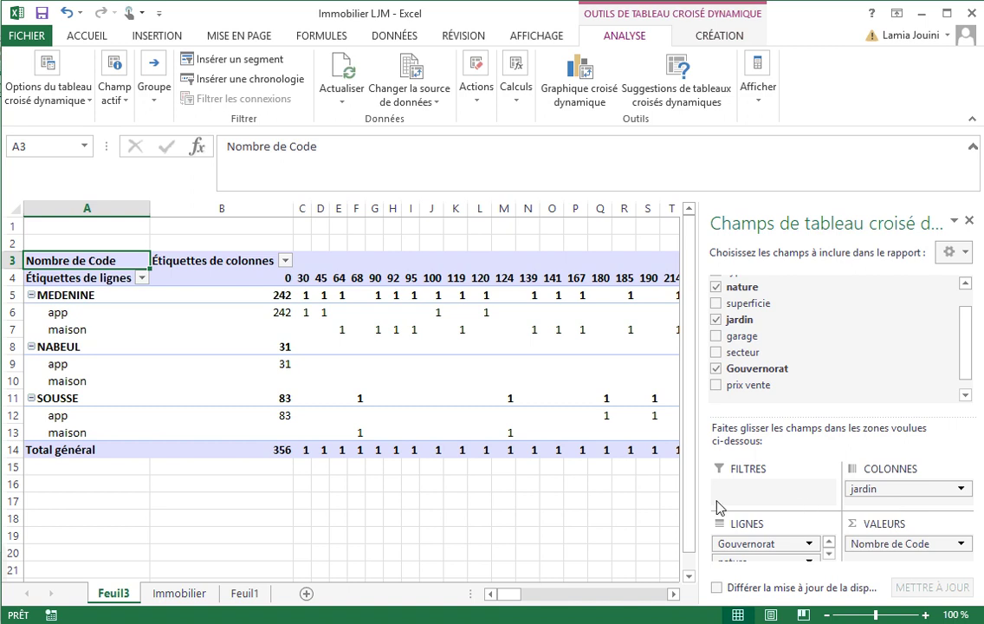
Examine the pivot table's counts across all the jardin columns through to the last one.
mouse_move(466, 457)
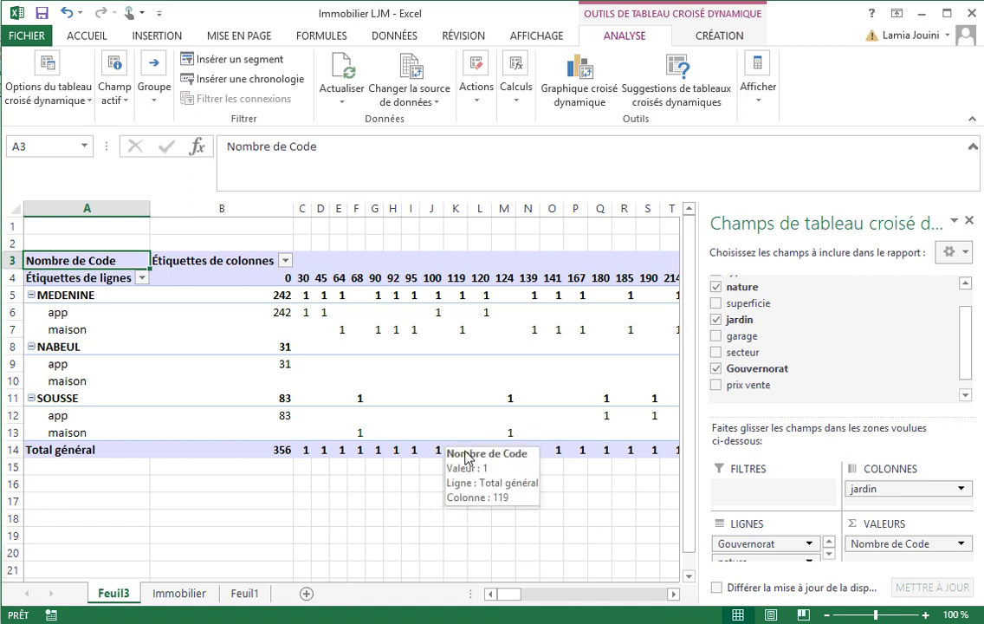
left_click(640, 594)
left_click(639, 594)
left_click(638, 595)
left_click(636, 598)
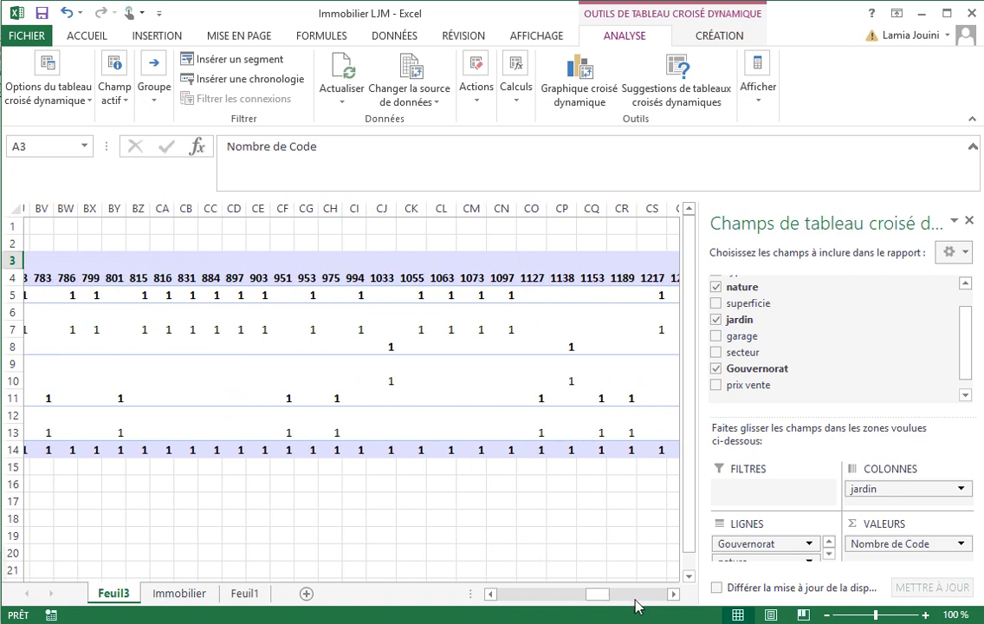
left_click(636, 598)
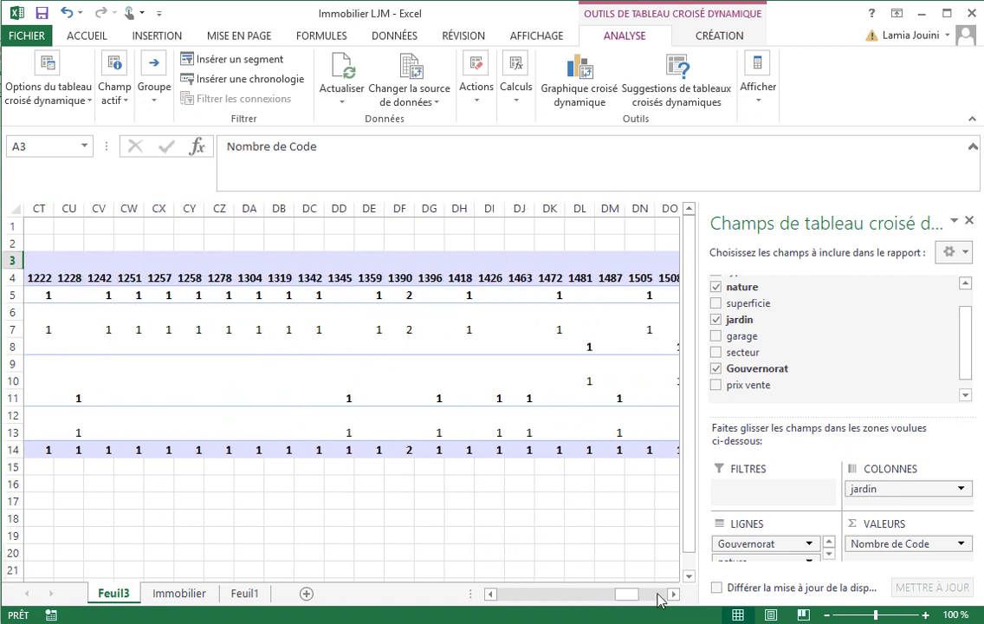
left_click(658, 594)
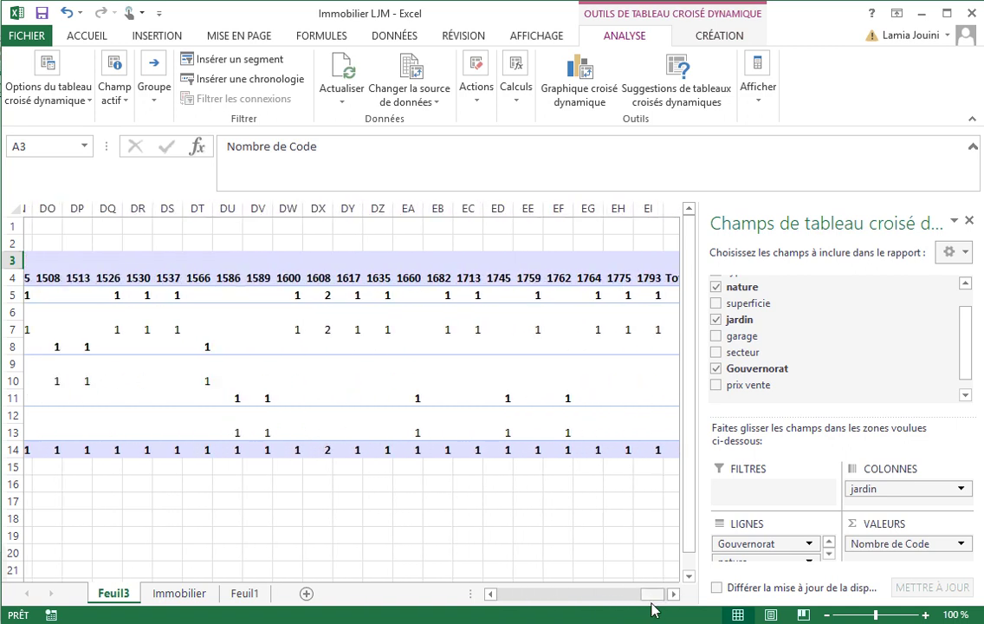
Check the jardin values in the Immobilier list, and undo the addition of jardin as the pivot table's column field.
left_click(180, 593)
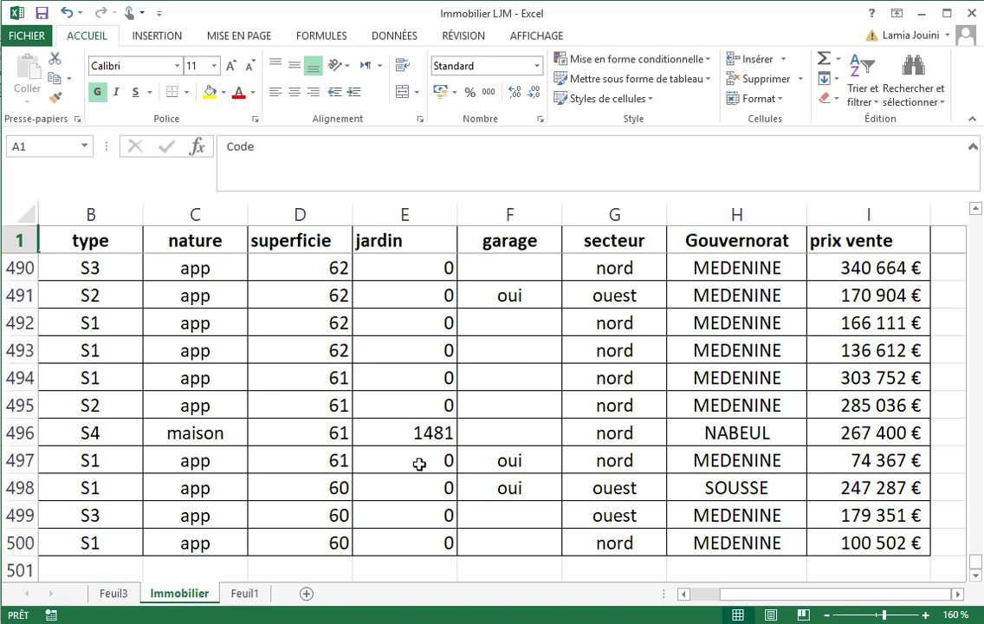
left_click(109, 596)
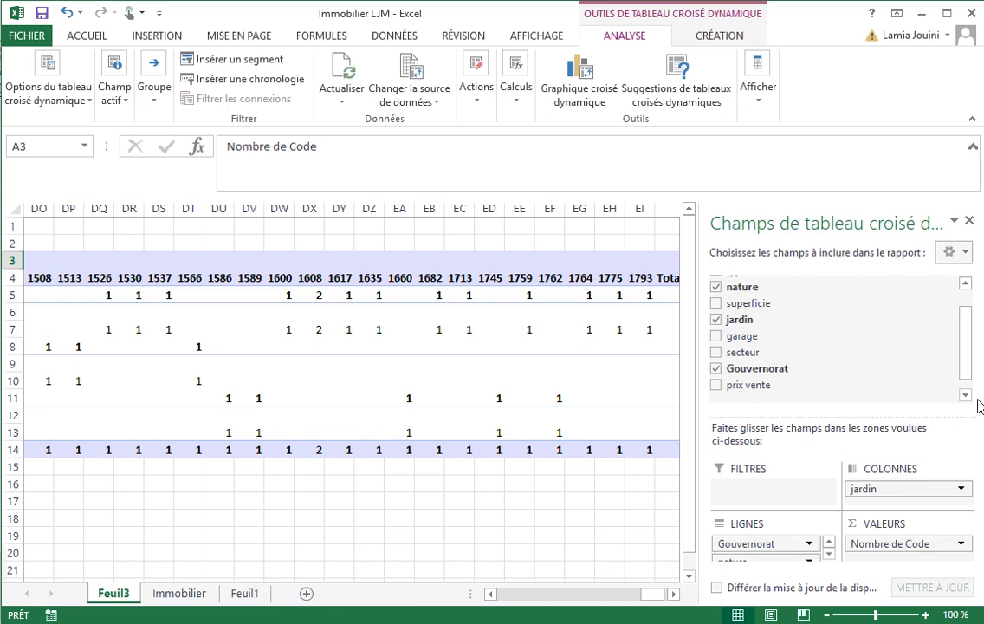
key("Down")
key("Down")
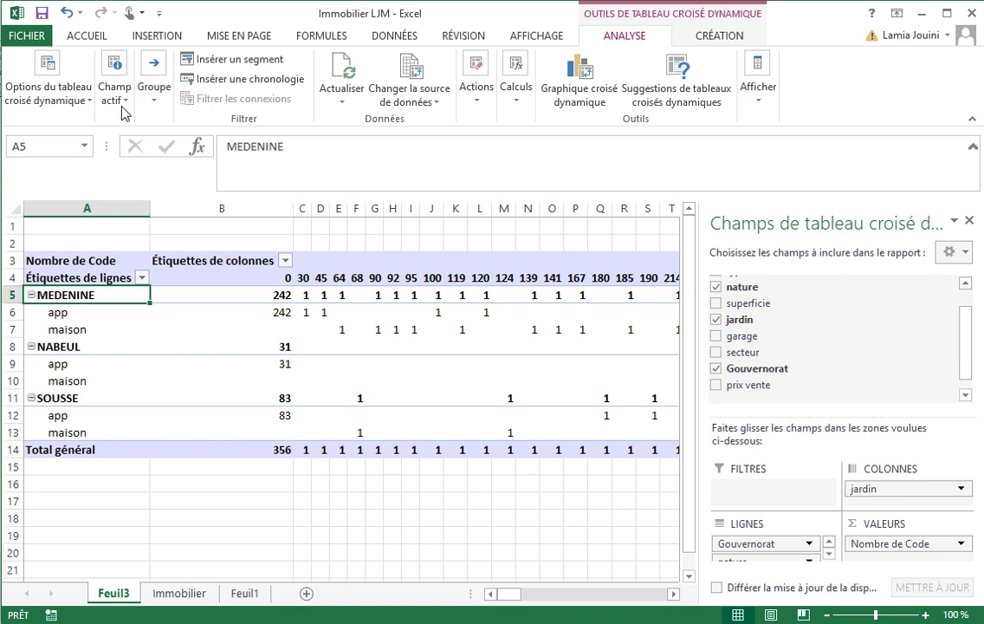
left_click(66, 14)
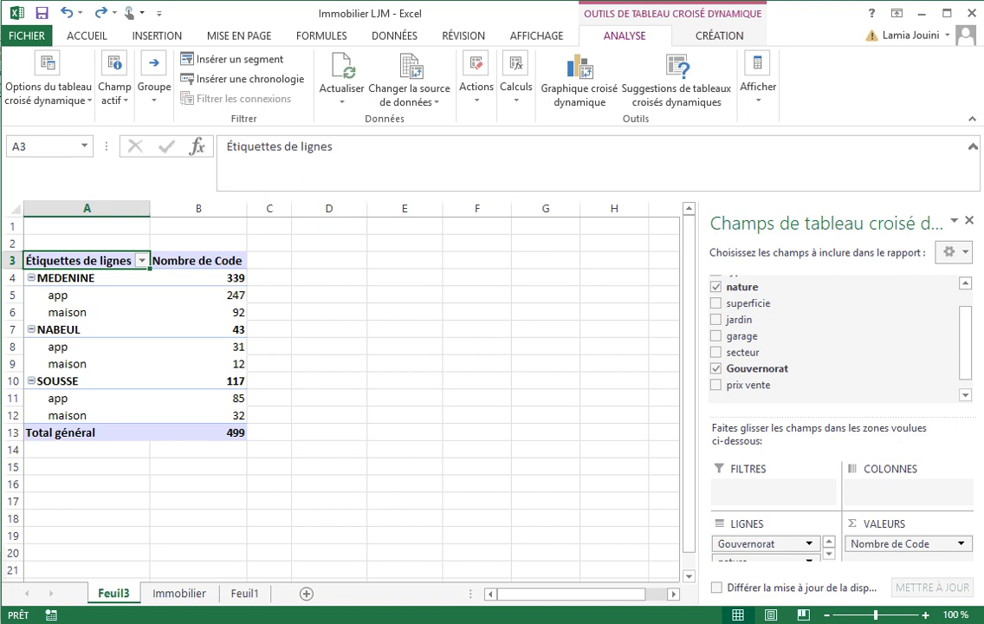
Add garage as the column field of the pivot table on Feuil3.
left_click(178, 595)
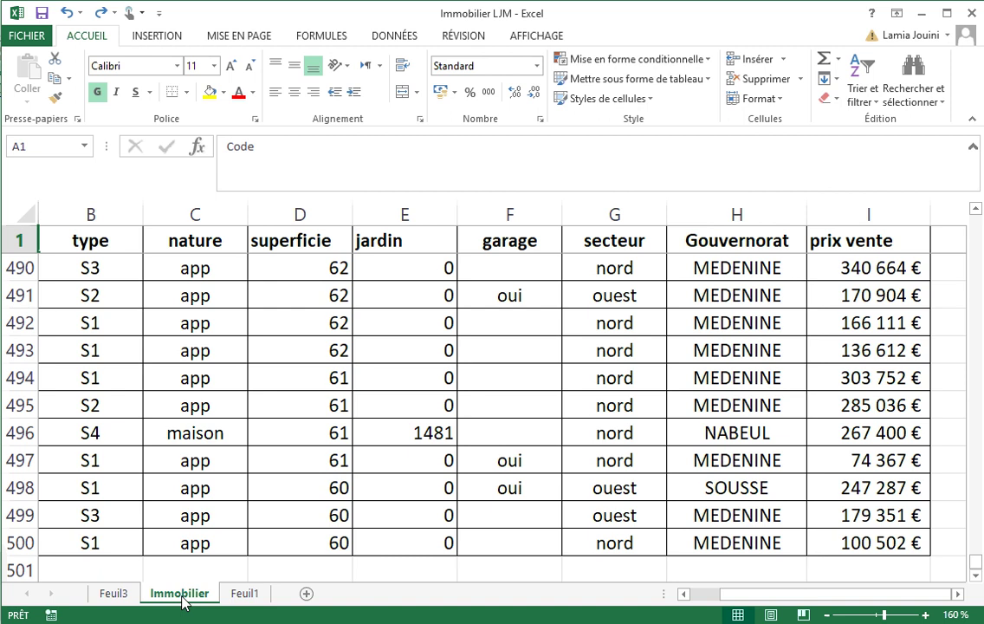
left_click(108, 593)
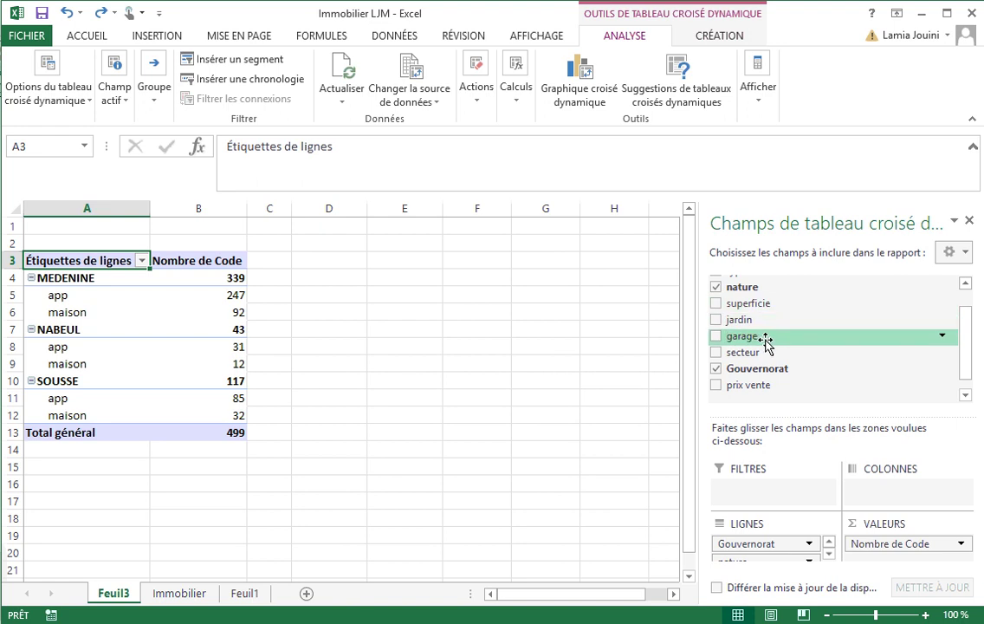
left_click_drag(767, 337, 901, 489)
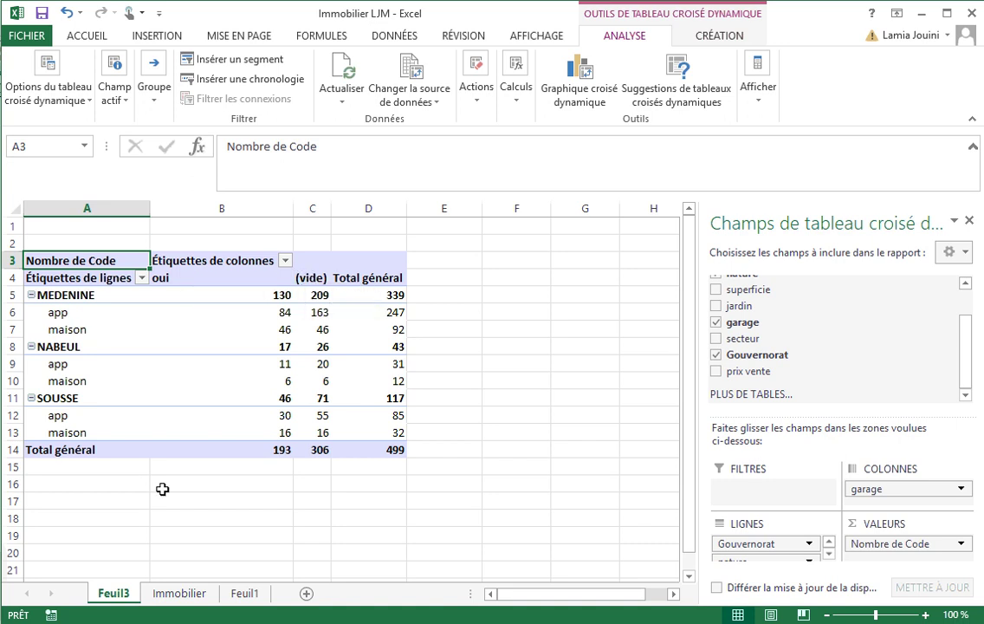
Examine the pivot table's counts with and without garage for app and maison in each Gouvernorat.
left_click(156, 347)
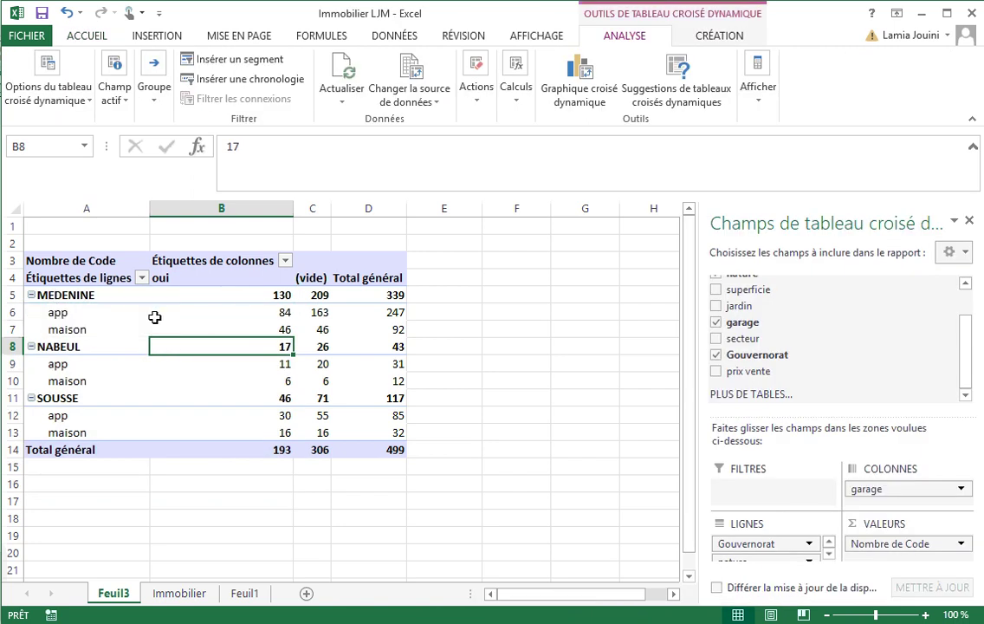
left_click(404, 312)
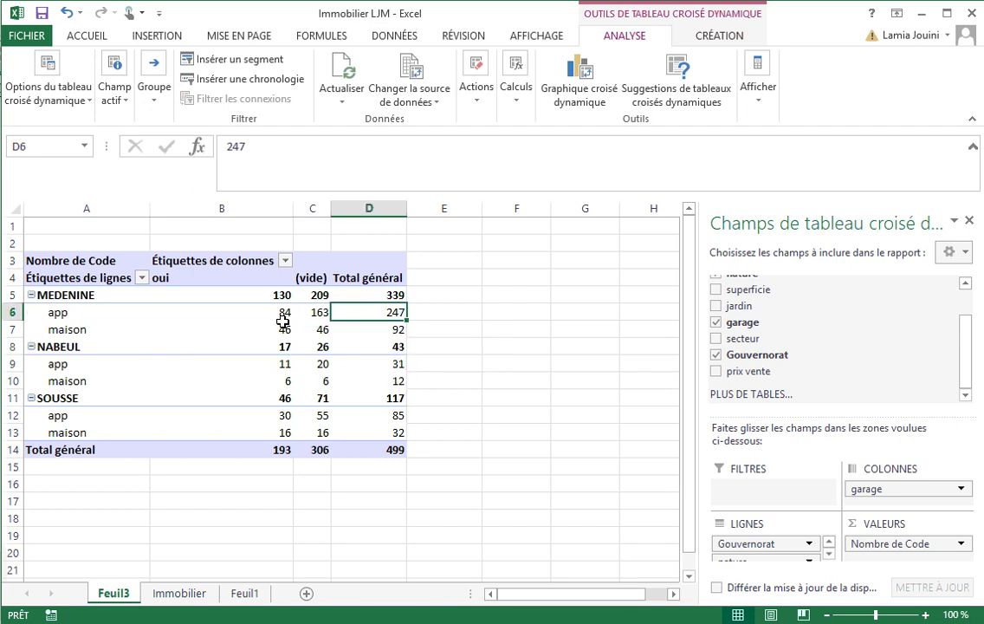
mouse_move(280, 316)
mouse_move(321, 313)
left_click(164, 463)
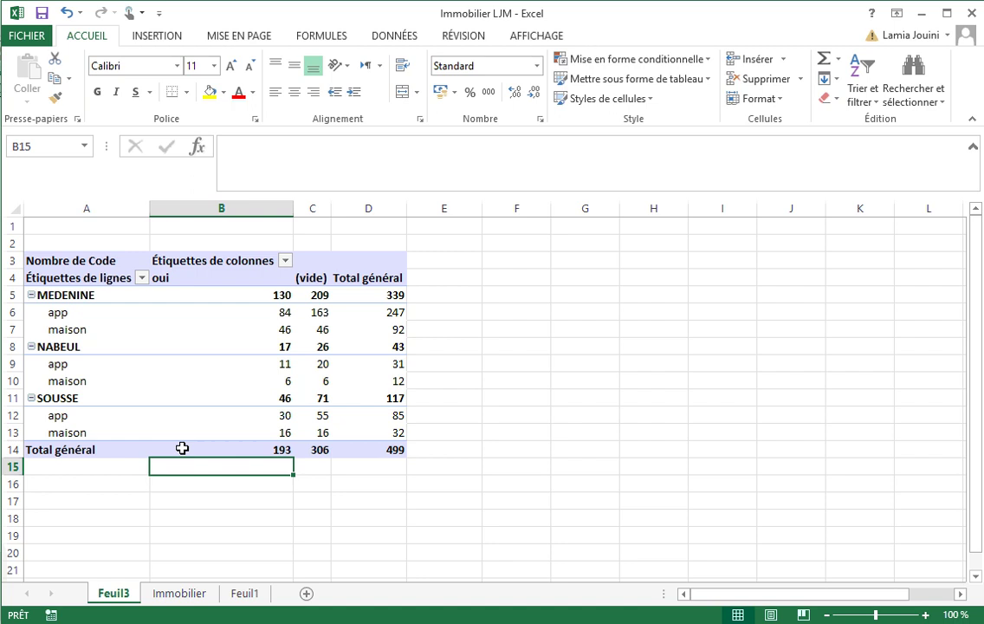
left_click(321, 415)
mouse_move(398, 435)
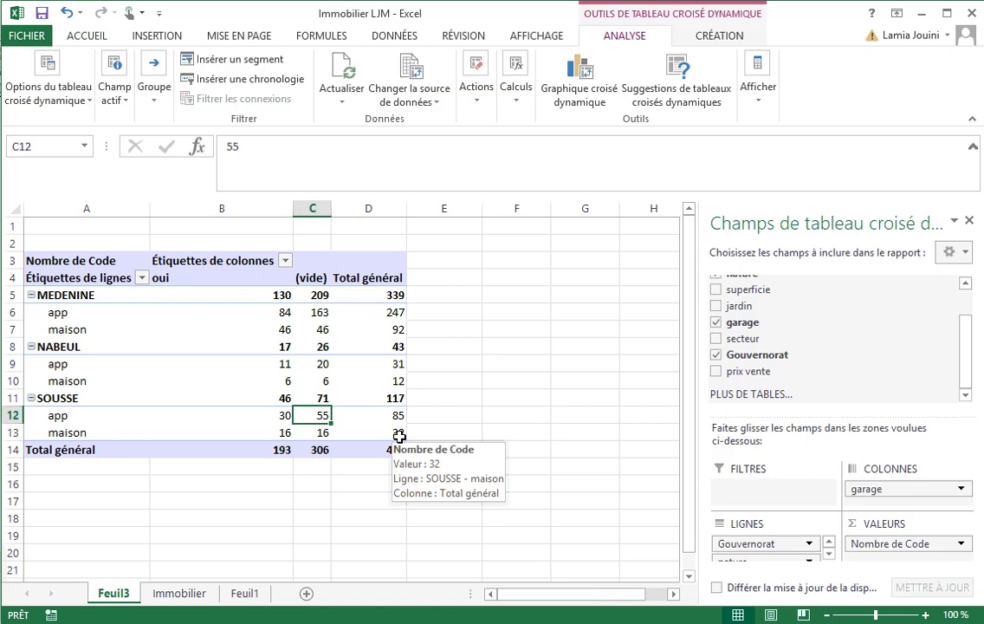
left_click_drag(398, 436, 220, 437)
left_click(223, 436)
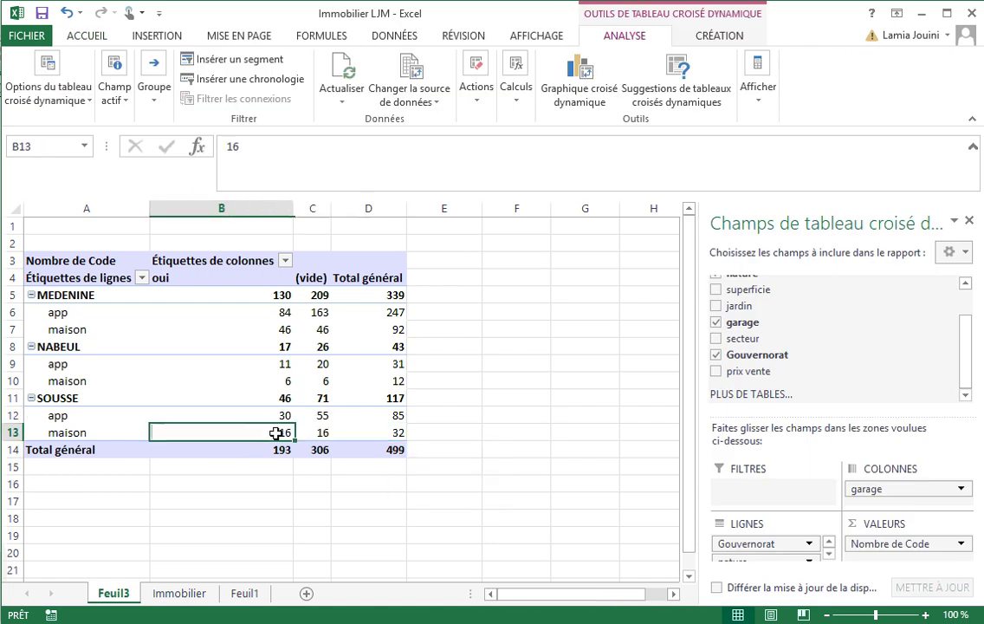
left_click(322, 431)
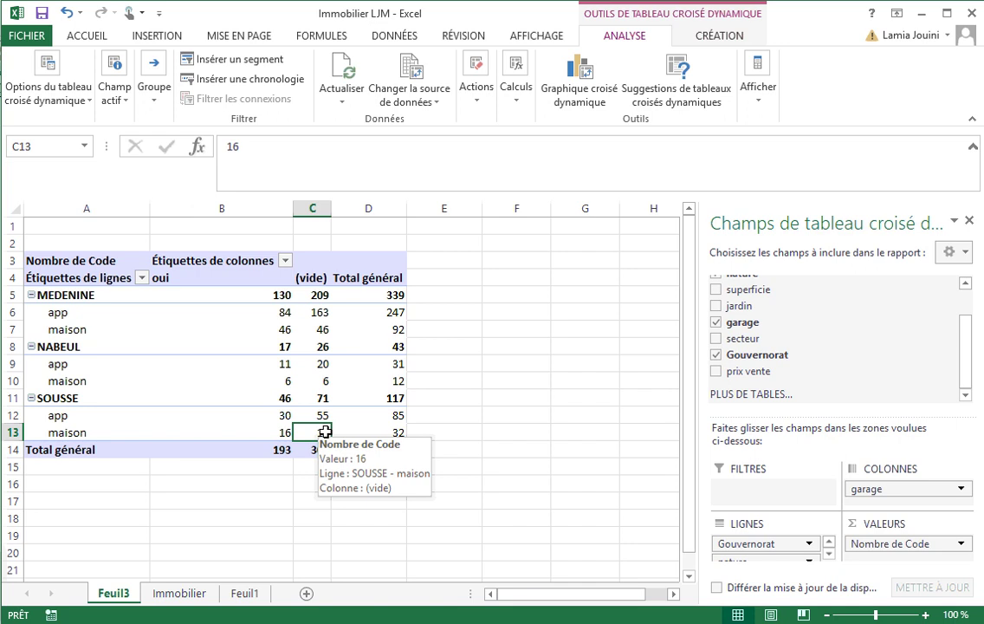
Examine the Immobilier list's rows upward from the end of the data, comparing the nature and garage entries.
left_click(178, 595)
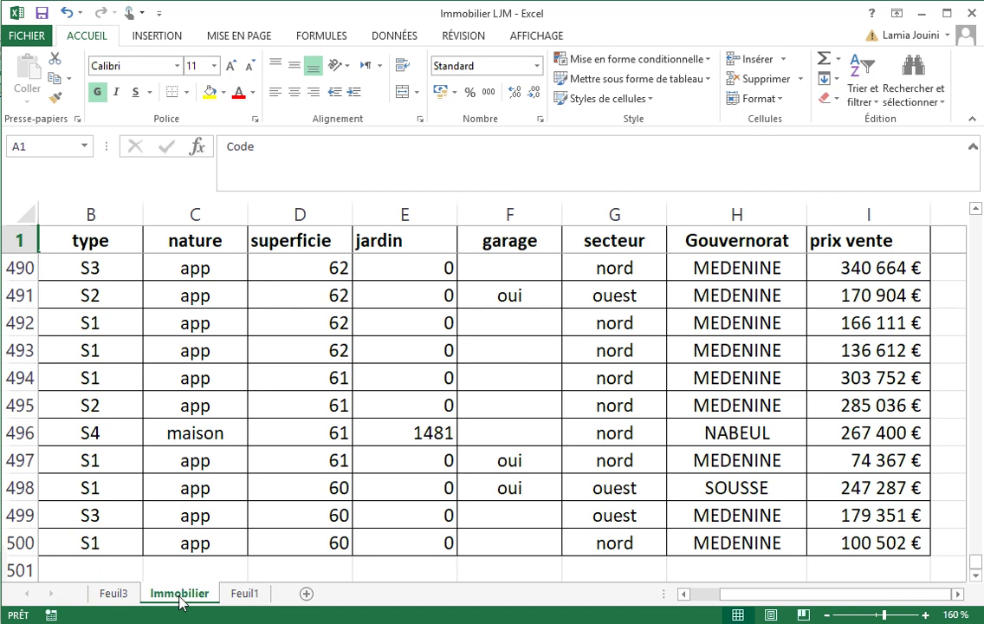
left_click(236, 474)
key("Up")
key("Up")
key("Up")
key("Up")
key("Up")
key("Up")
key("Up")
key("Up")
key("Up")
key("Up")
key("Up")
key("Up")
key("Up")
key("Up")
key("Up")
key("Up")
key("Up")
key("Up")
key("Up")
key("Up")
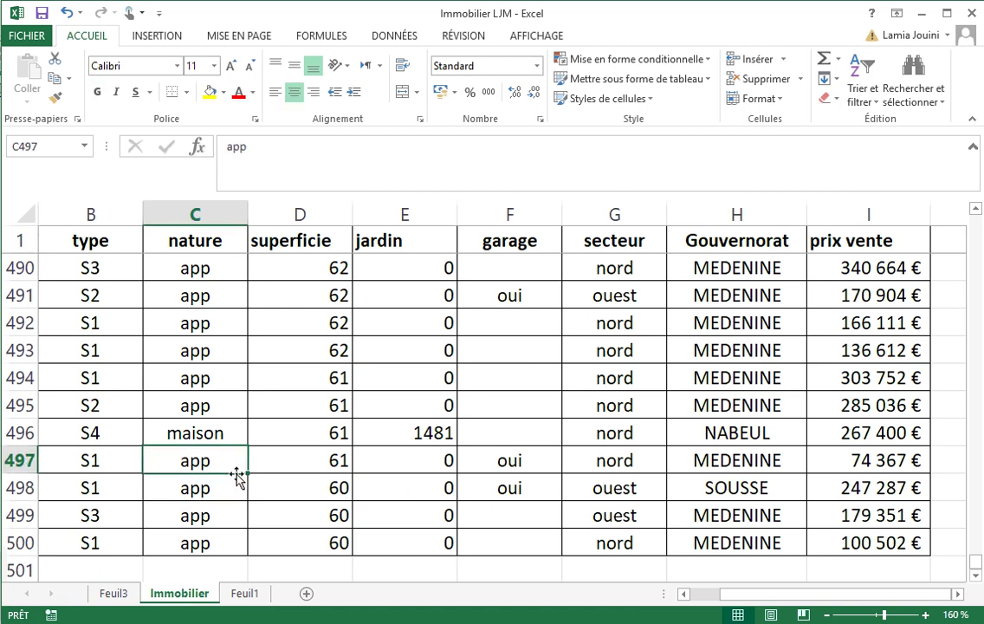
key("Up")
key("Up")
key("Up")
key("Up")
key("Up")
key("Up")
key("Up")
key("Up")
key("Up")
key("Up")
key("Up")
key("Up")
key("Up")
key("Up")
key("Up")
key("Up")
key("Up")
key("Up")
key("Up")
key("Up")
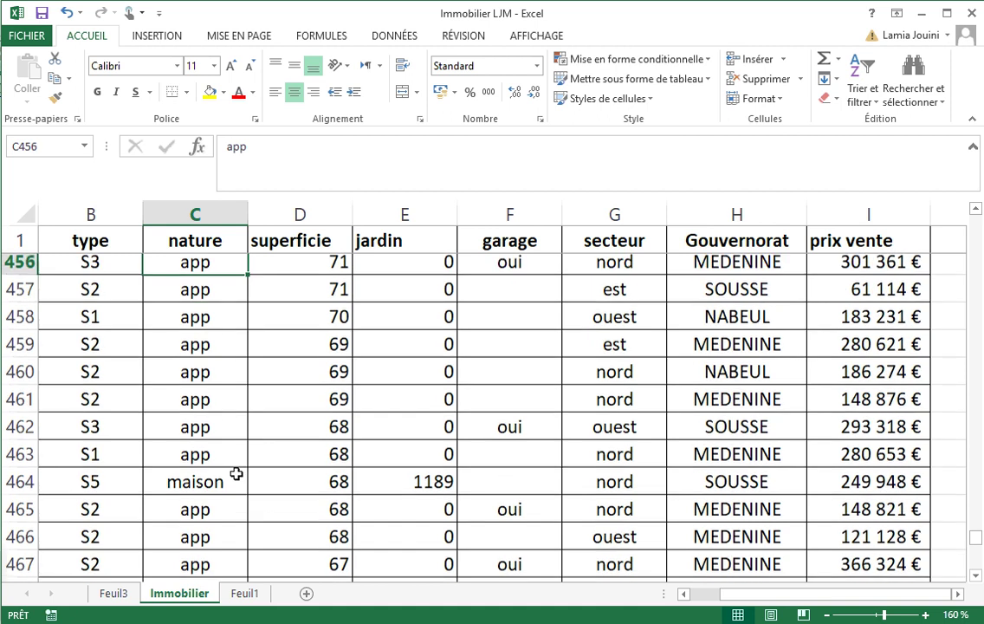
key("Up")
key("Up")
key("Up")
key("Up")
key("Up")
key("Up")
key("Up")
key("Up")
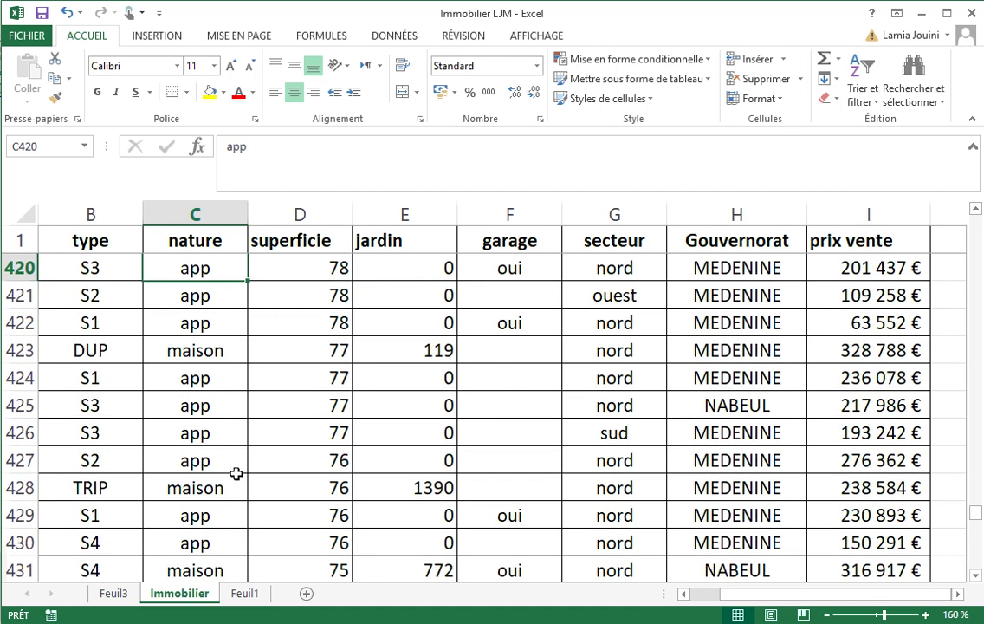
Rename the pivot table sheet Feuil3 as TCD1.
left_click(112, 593)
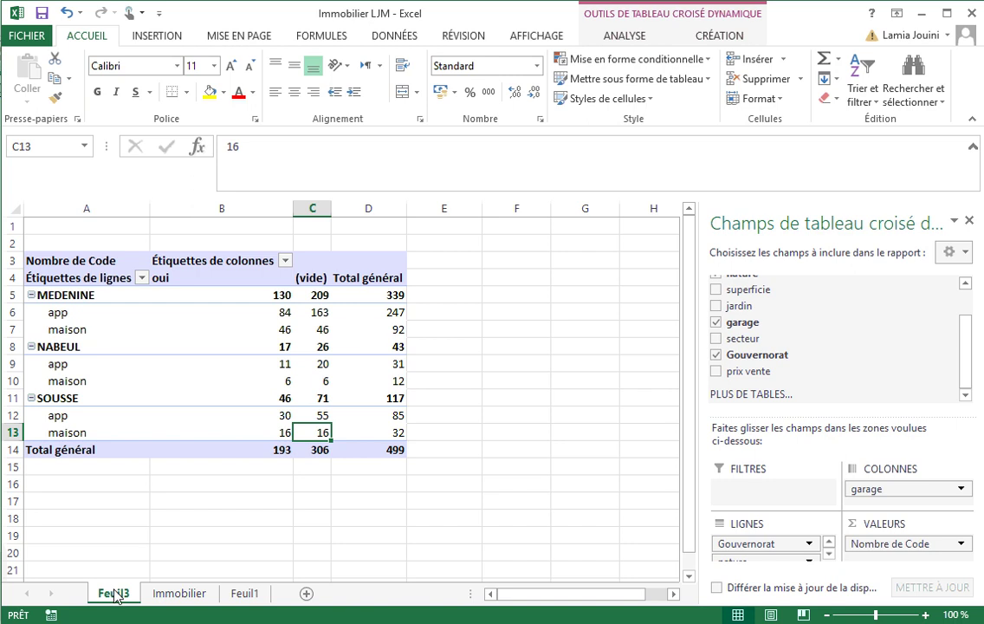
double_click(114, 594)
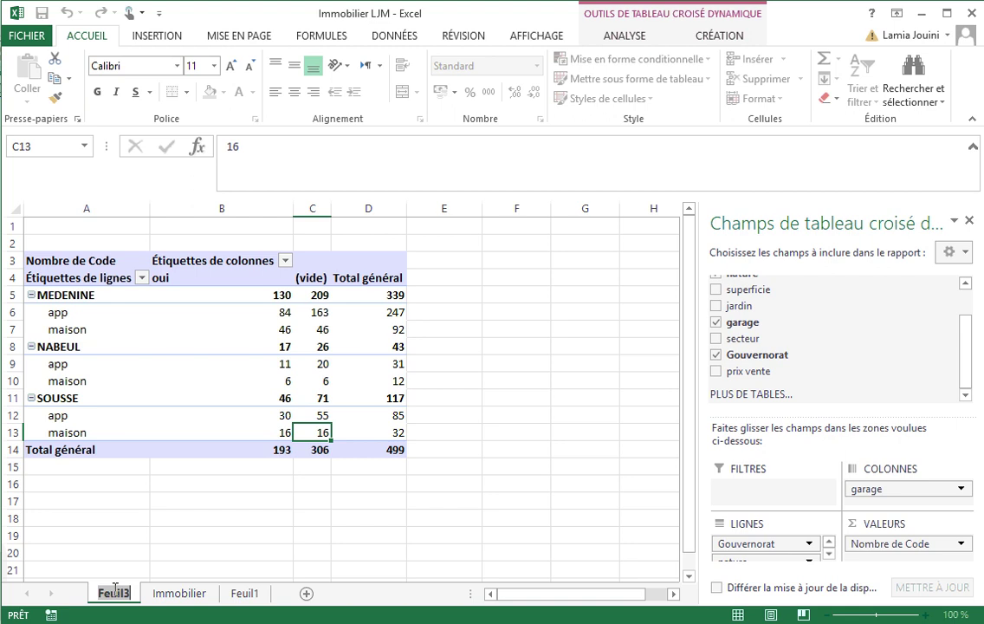
type("TCD")
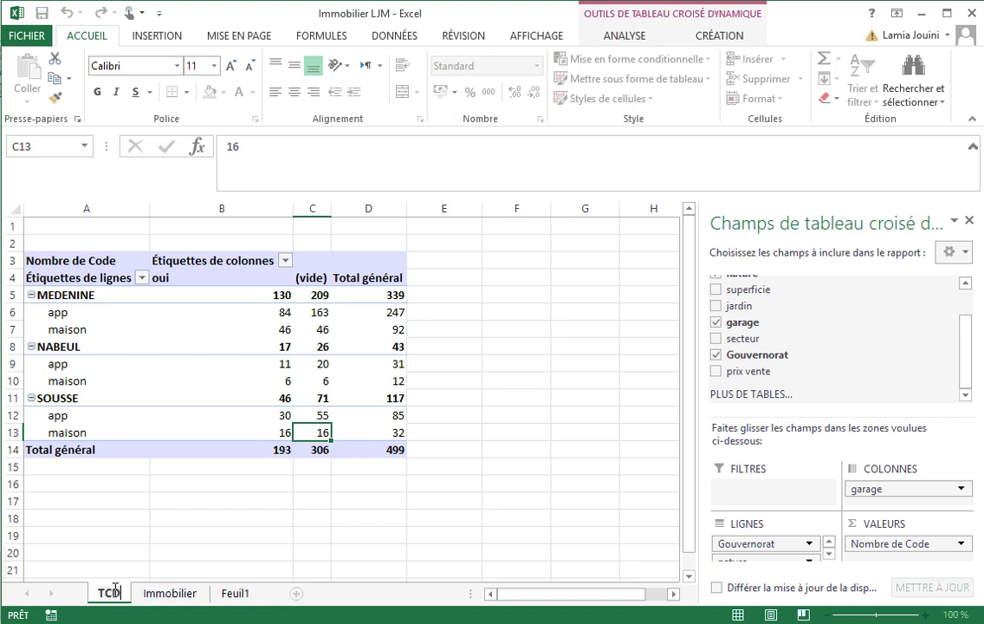
type("1")
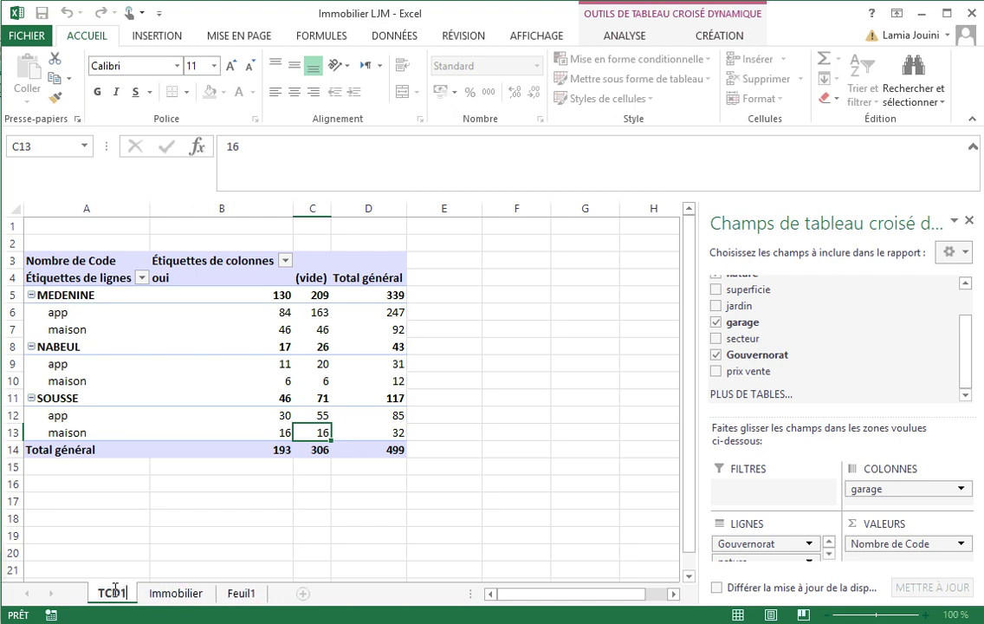
key("Return")
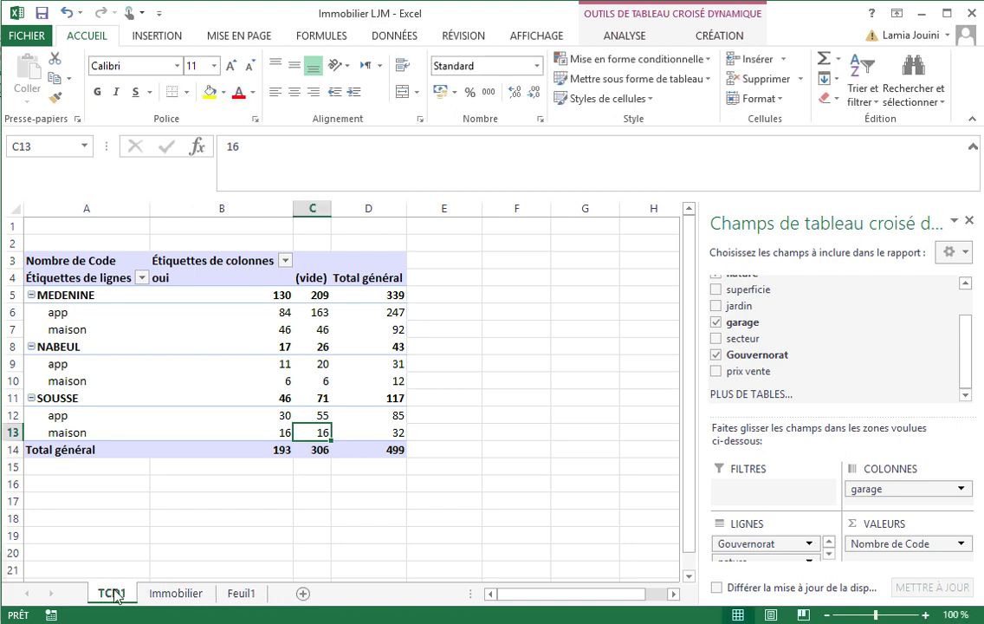
Format the Immobilier list, range A1:I500, as a table with headers in a medium gold banded style.
left_click(176, 596)
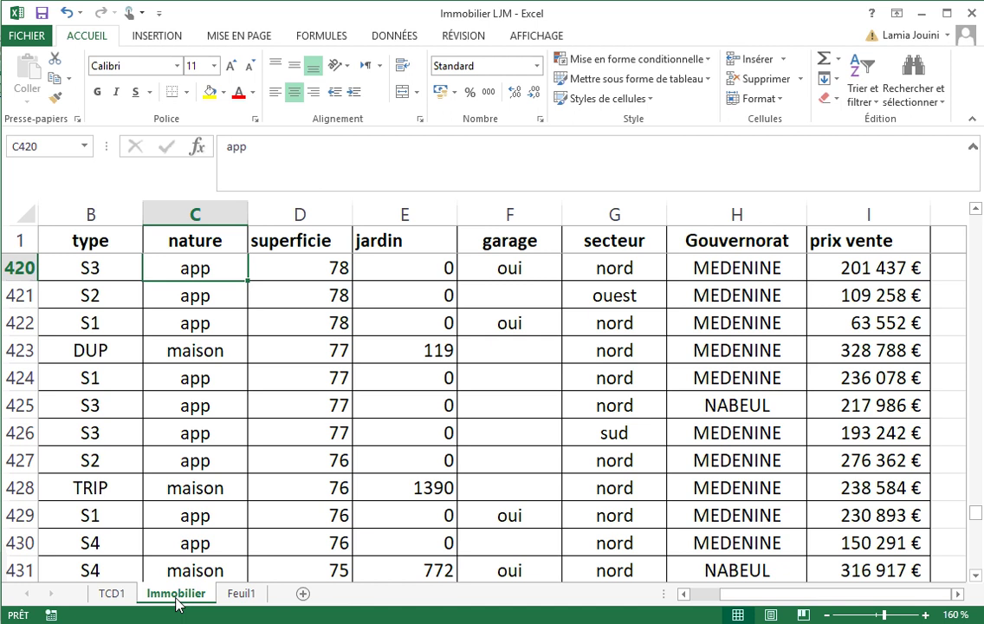
key("Up")
key("Up")
key("Up")
key("Up")
key("Up")
key("Up")
key("Up")
key("Up")
key("Up")
key("Up")
key("Up")
key("Up")
key("Up")
key("Up")
key("Up")
key("Up")
key("Up")
key("Up")
key("Up")
key("Up")
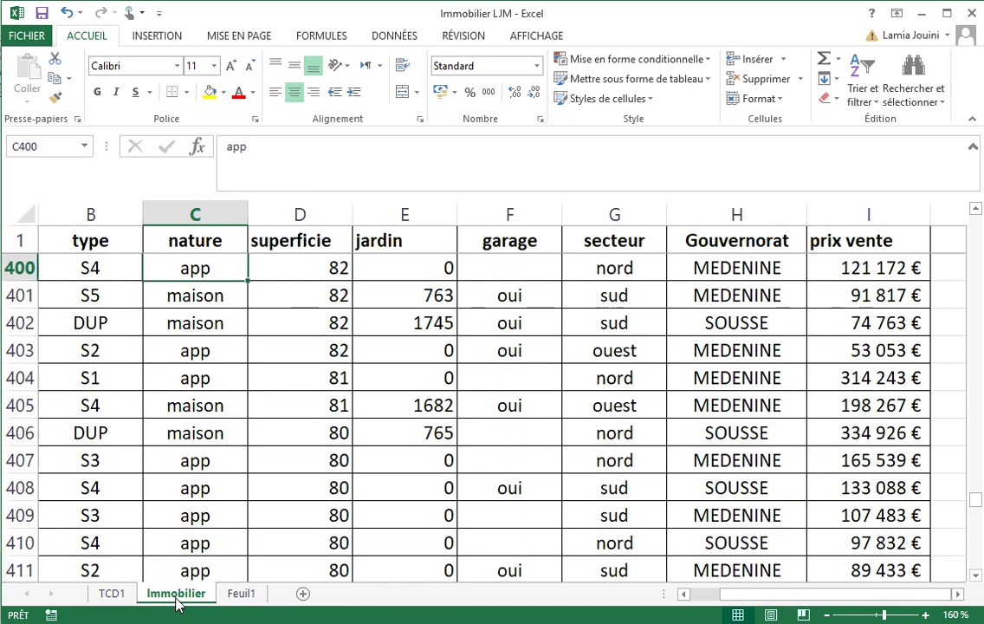
key("Up")
key("Up")
key("Up")
key("Up")
key("Up")
key("Up")
key("Up")
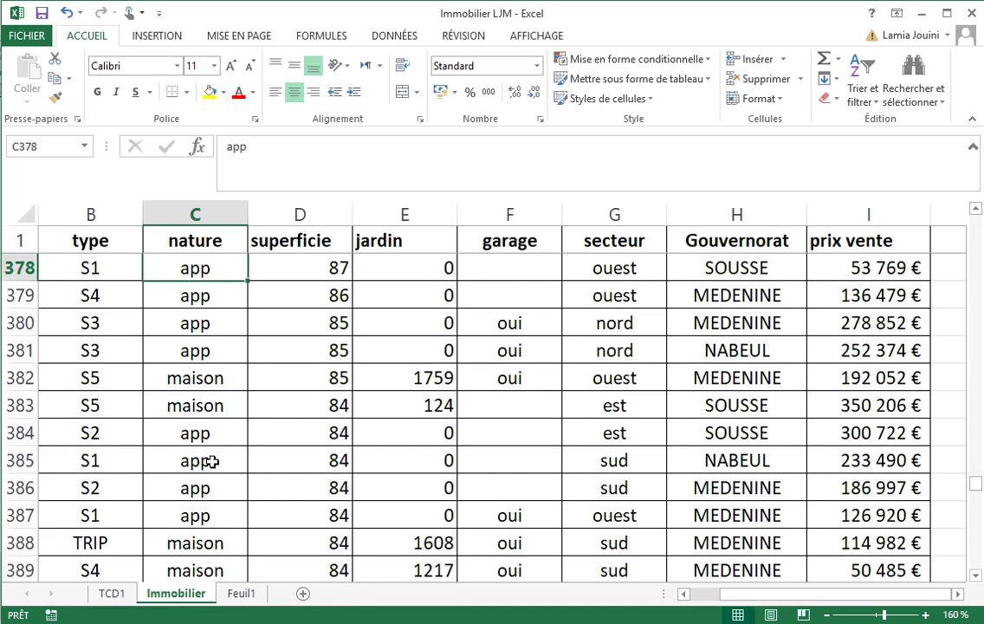
left_click(234, 381)
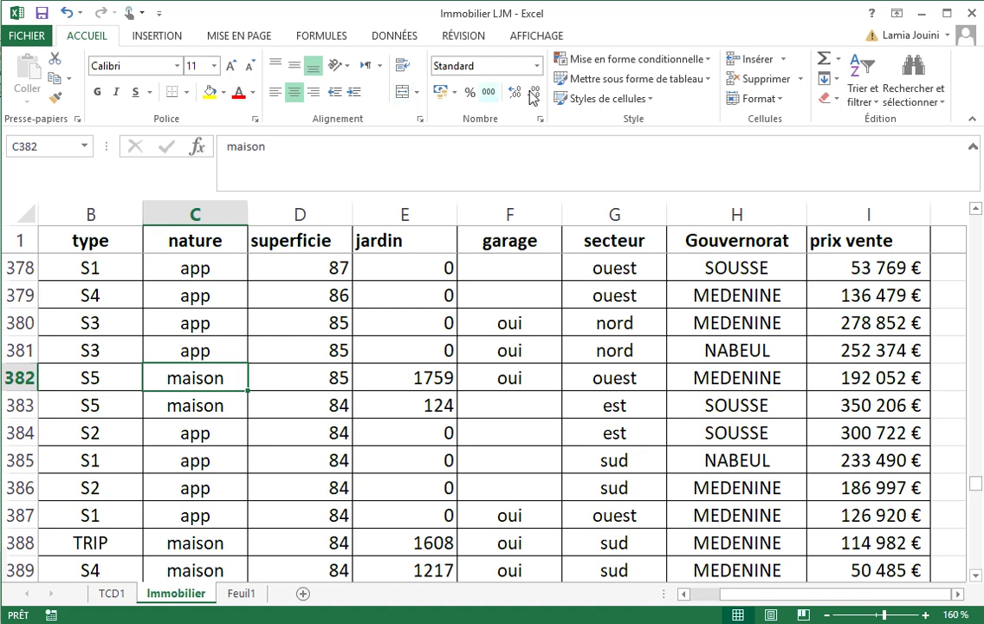
left_click(592, 83)
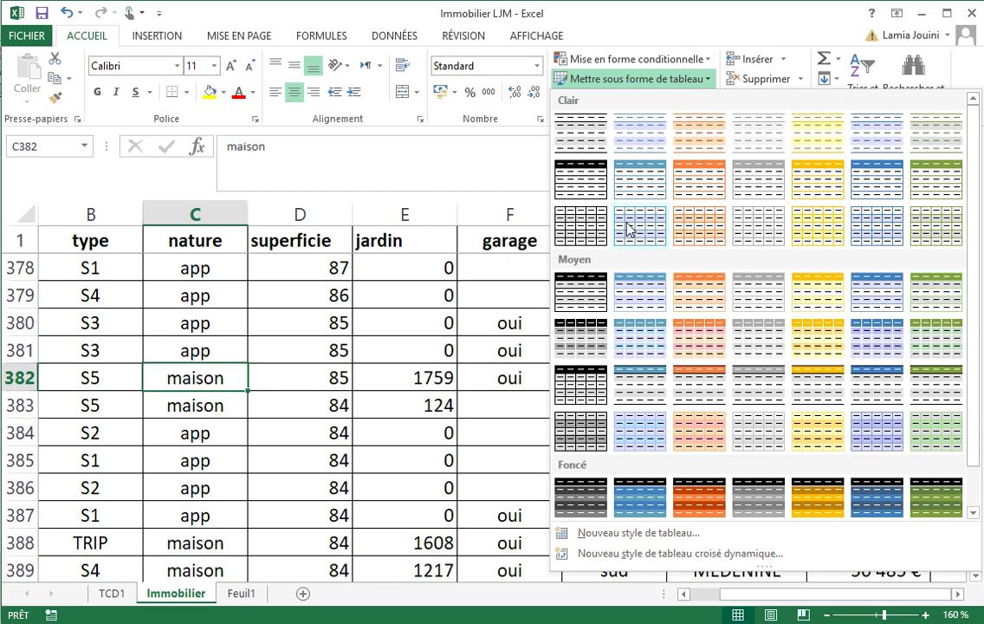
left_click(811, 337)
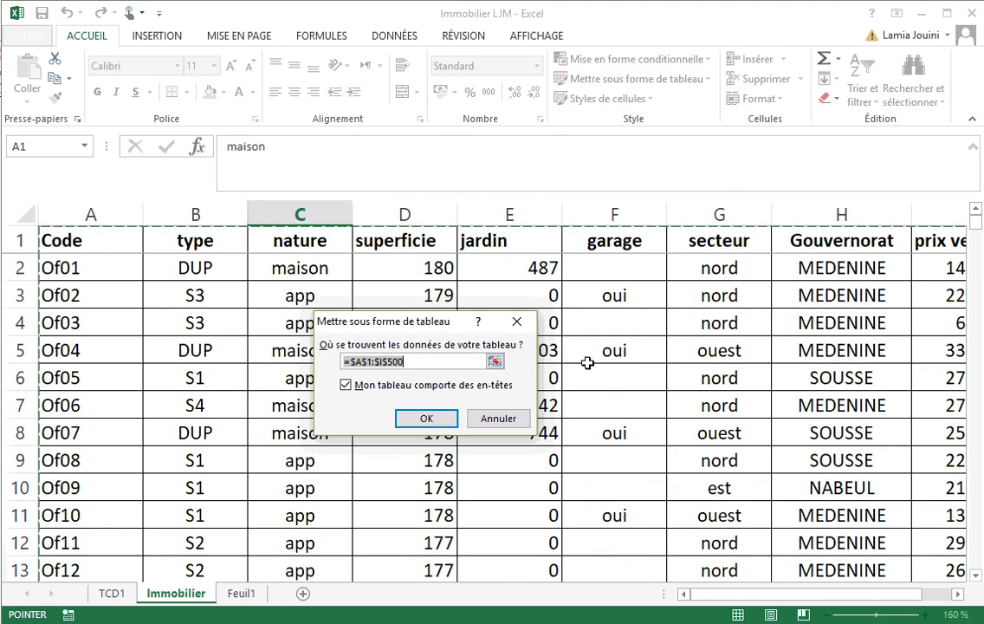
left_click(426, 420)
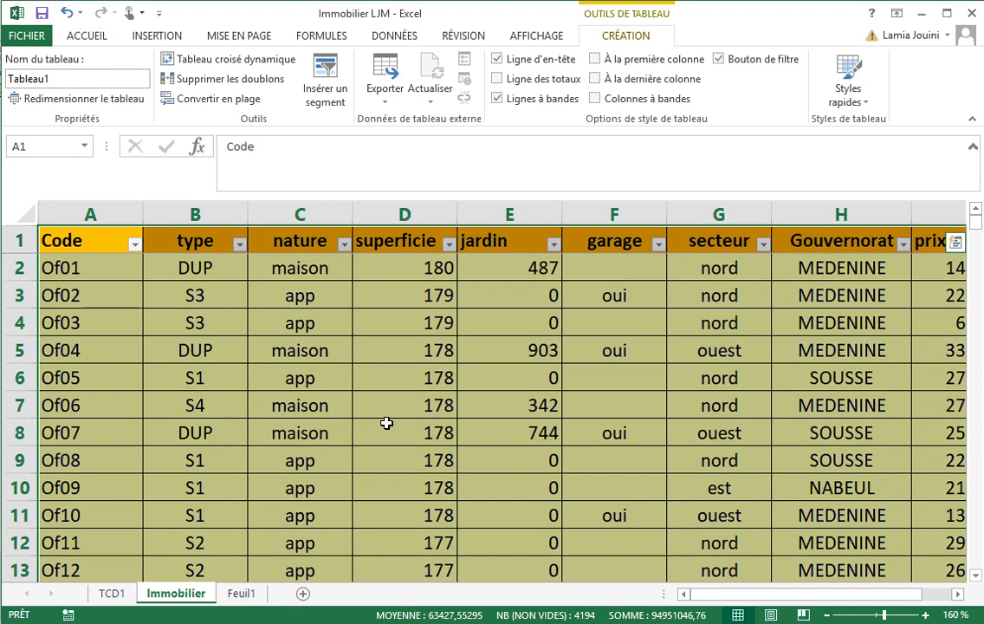
left_click(385, 423)
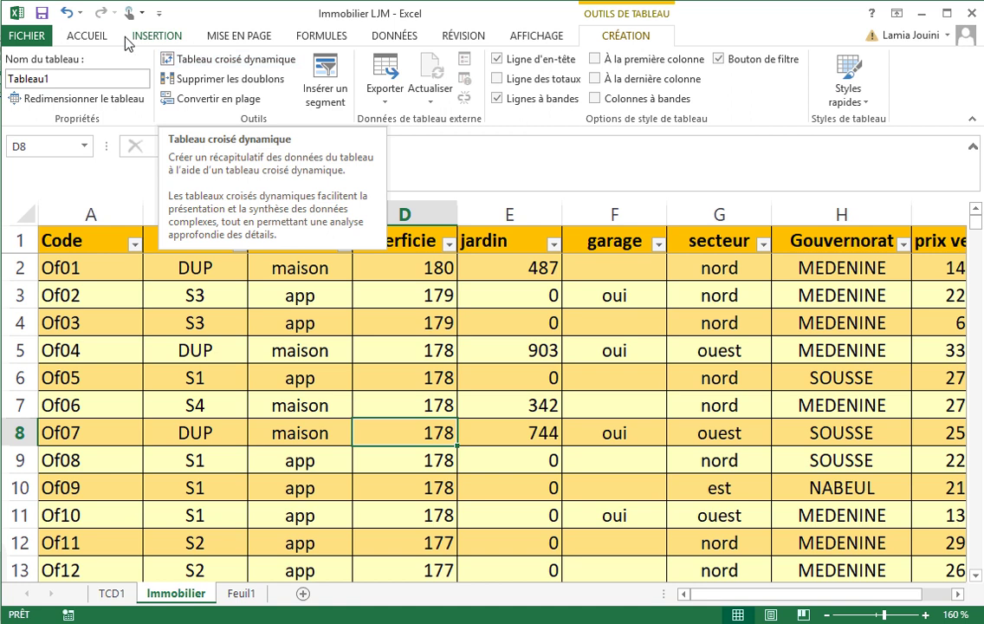
left_click(223, 61)
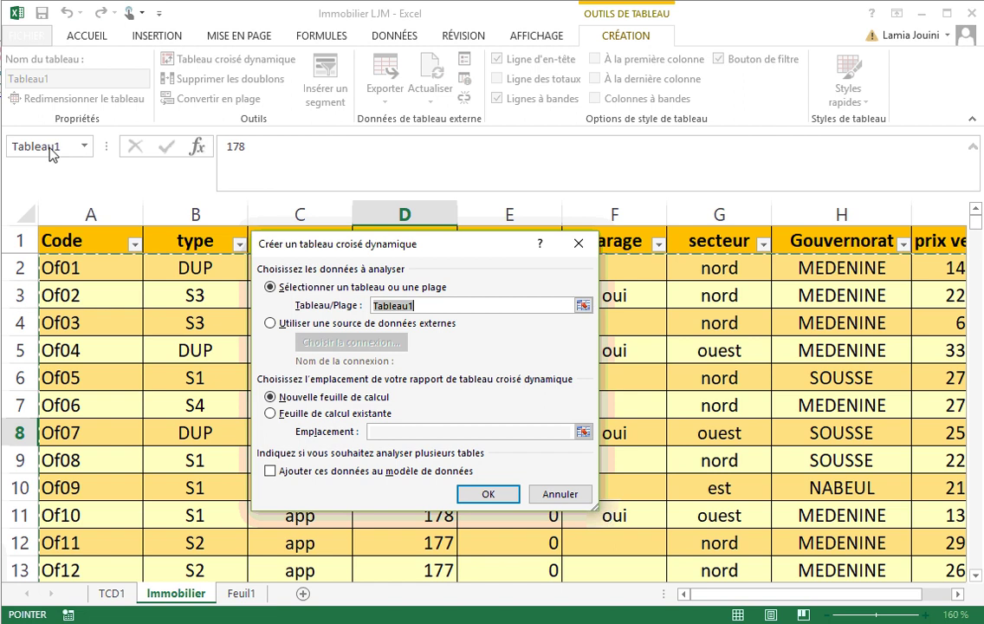
left_click(559, 494)
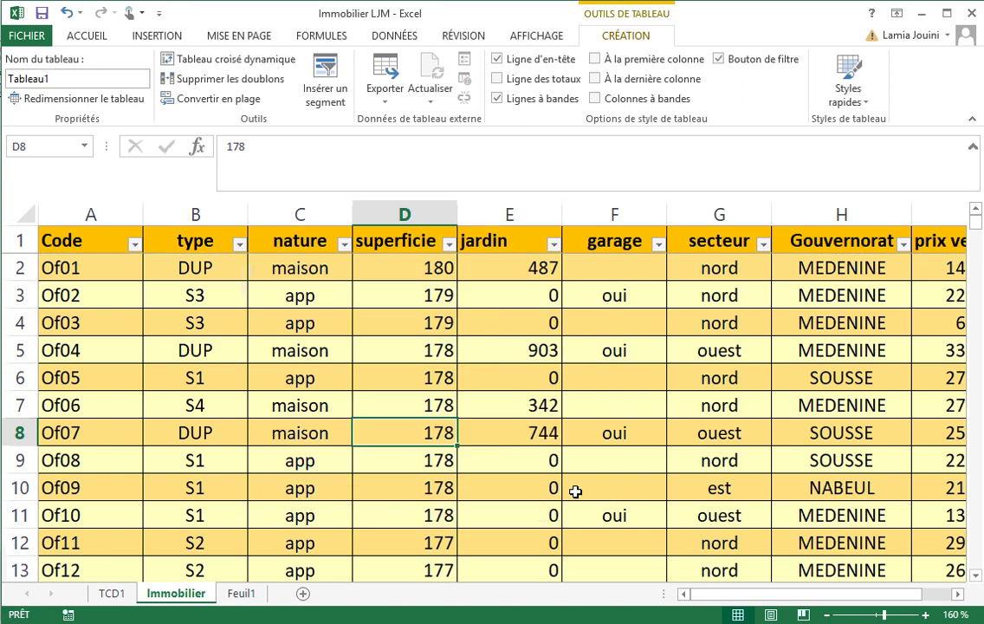
Rename the table on the Immobilier sheet as IMMO.
left_click(77, 147)
left_click(52, 78)
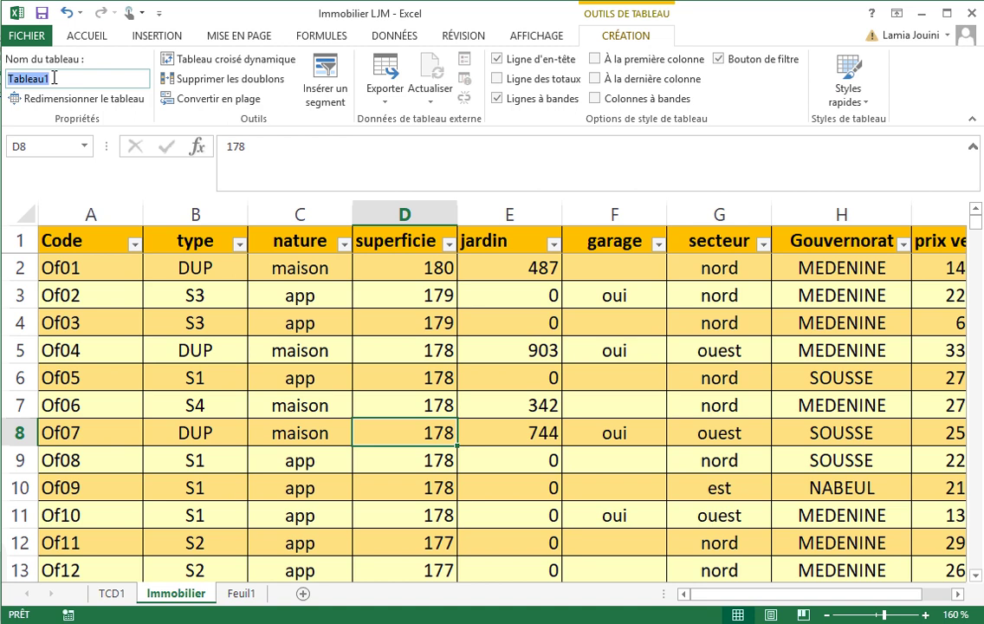
key("BackSpace")
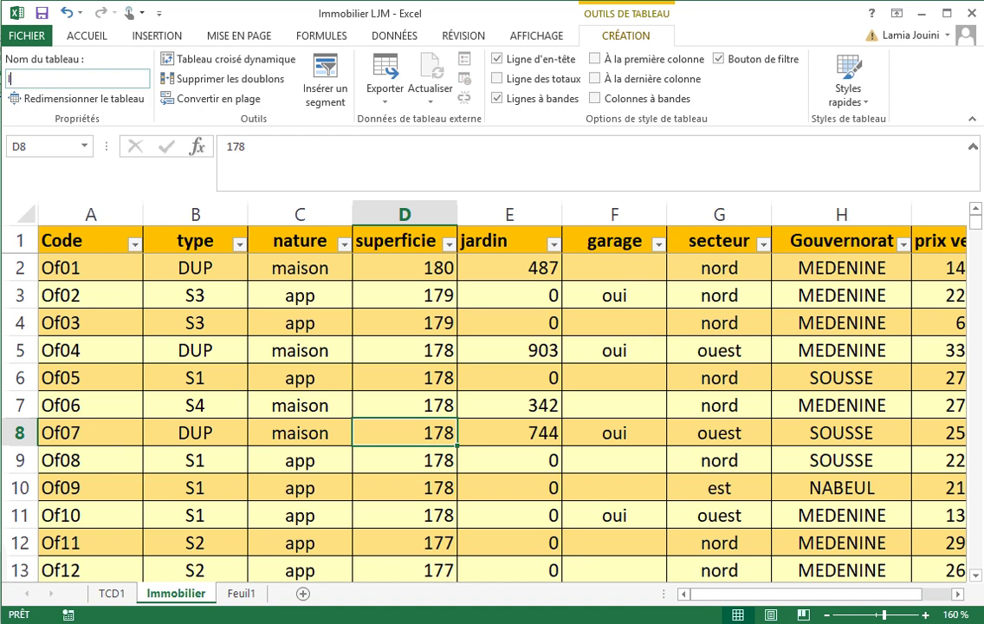
type("IMMO")
Create a pivot table from the IMMO table on a new worksheet, with the count of Code as its values.
left_click(224, 61)
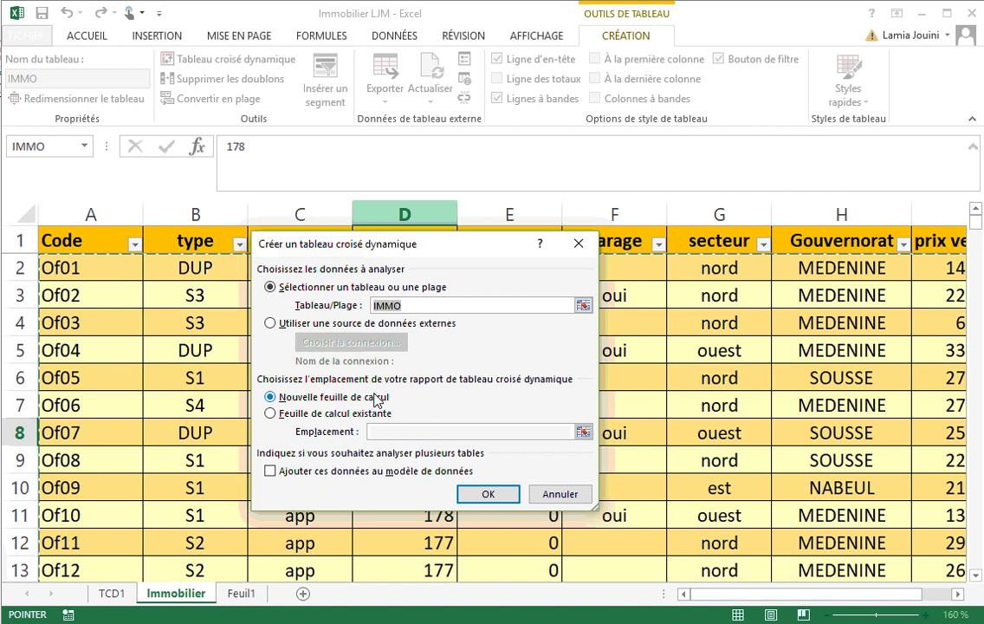
left_click(485, 494)
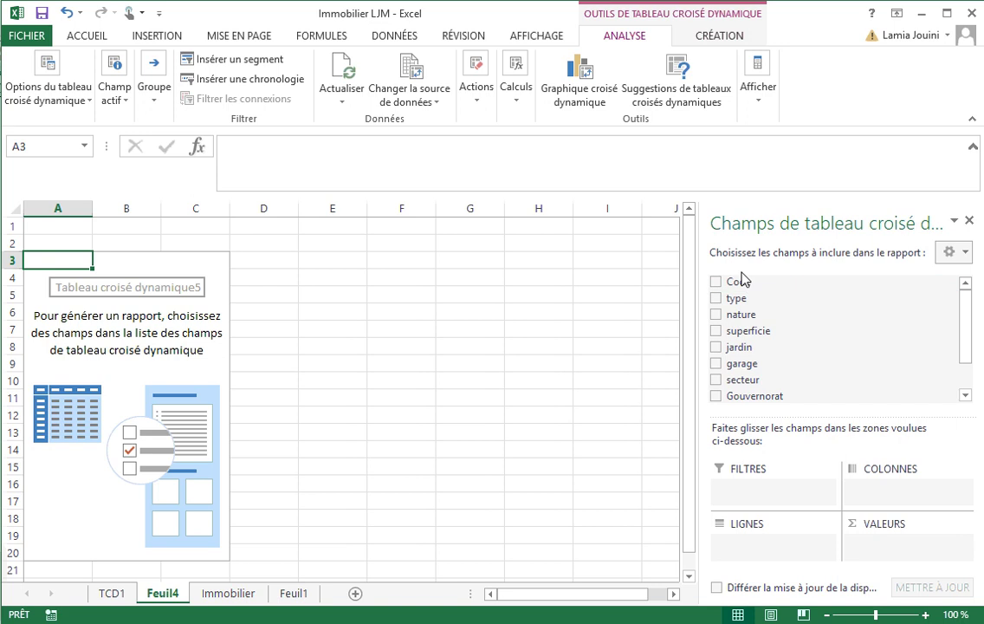
left_click_drag(743, 281, 899, 546)
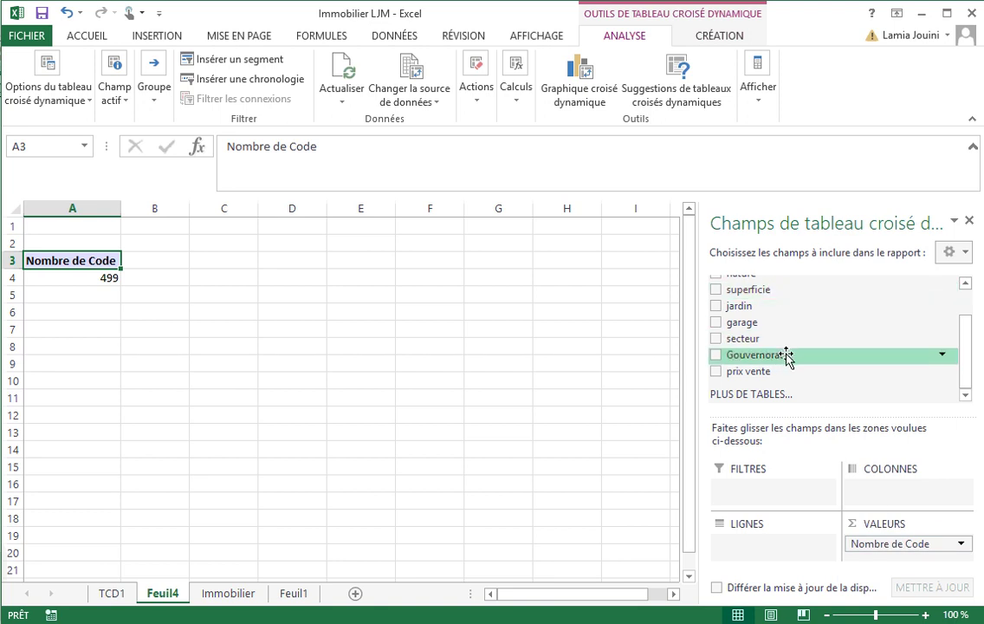
Lay out the pivot table with Gouvernorat as columns and nature, then type nested beneath it, as rows.
left_click_drag(786, 357, 901, 487)
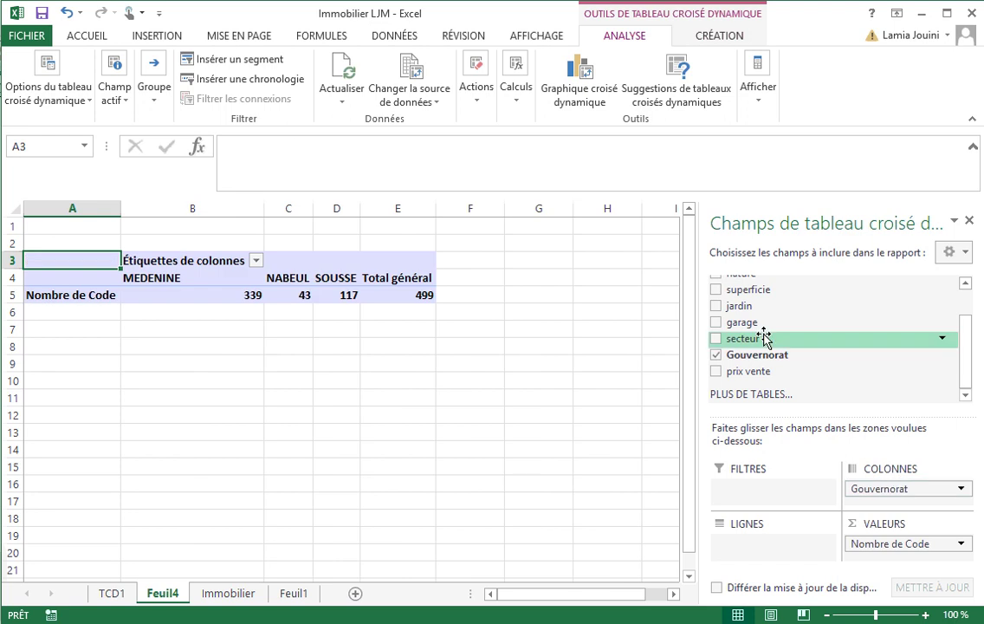
left_click(965, 285)
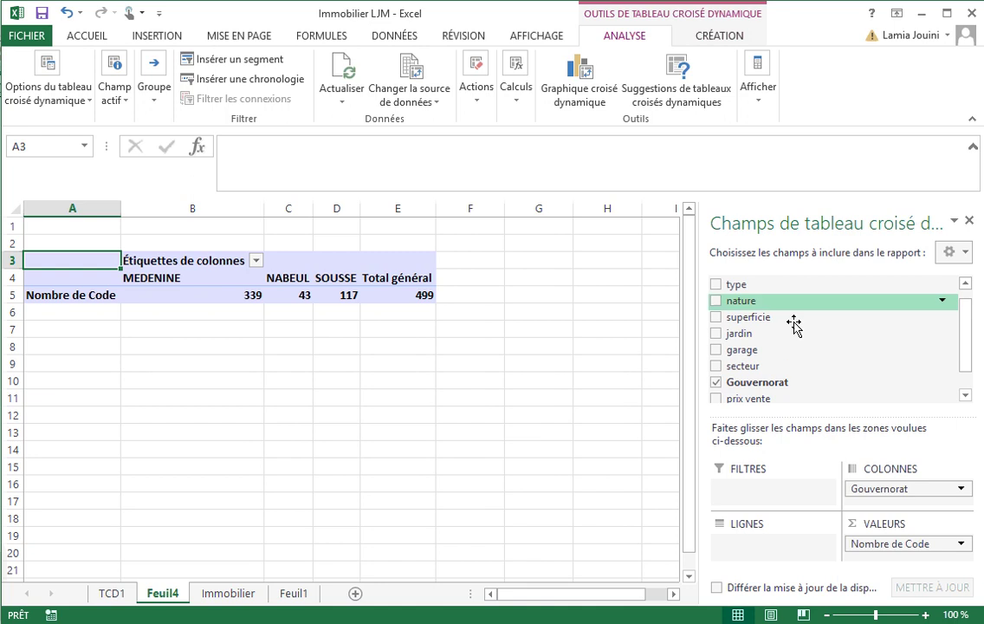
left_click_drag(725, 303, 736, 533)
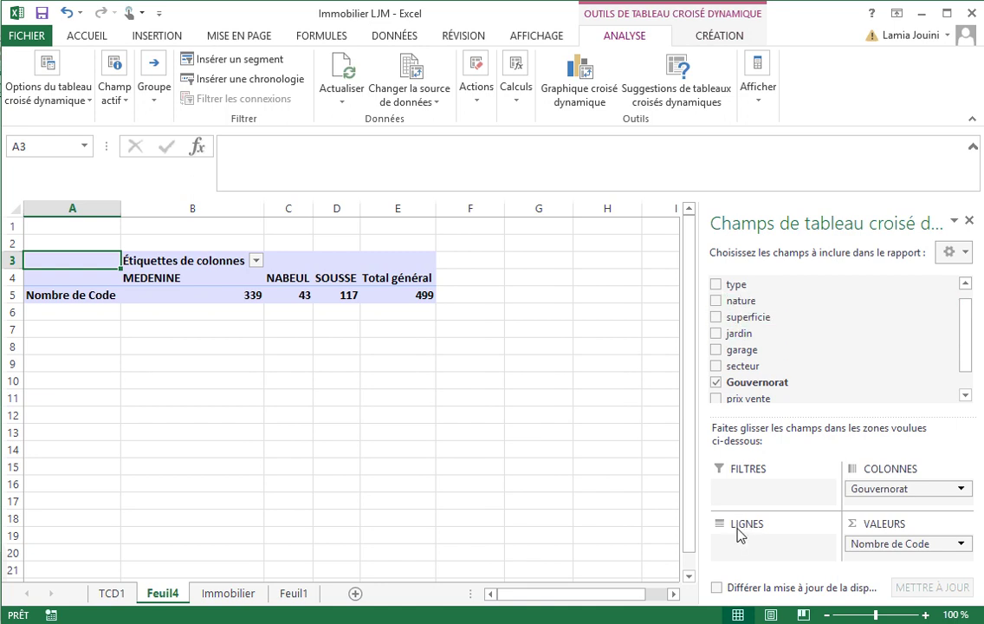
left_click_drag(728, 305, 767, 541)
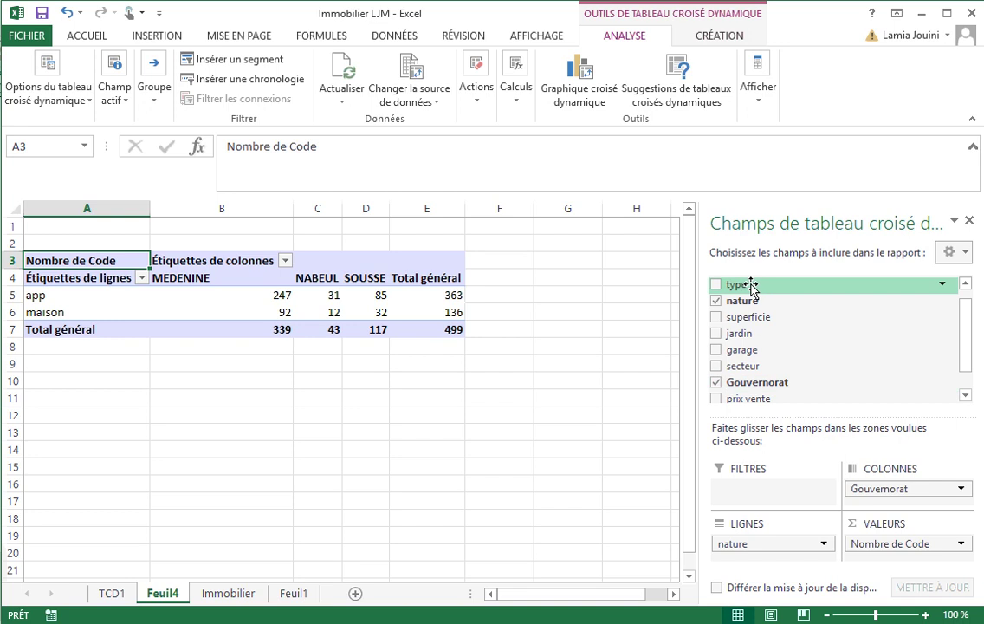
left_click_drag(749, 289, 741, 558)
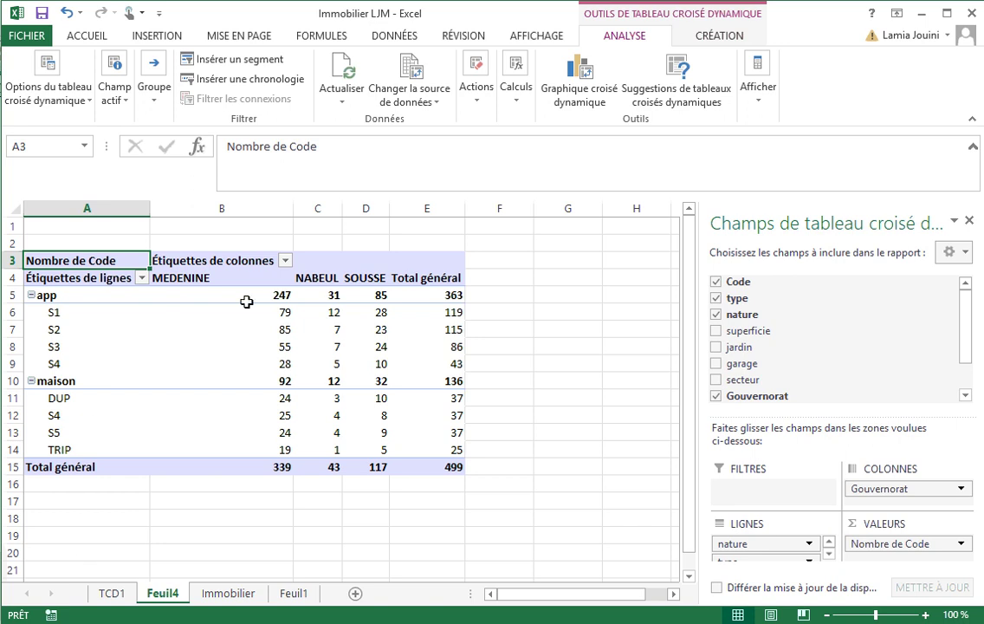
mouse_move(247, 301)
mouse_move(289, 313)
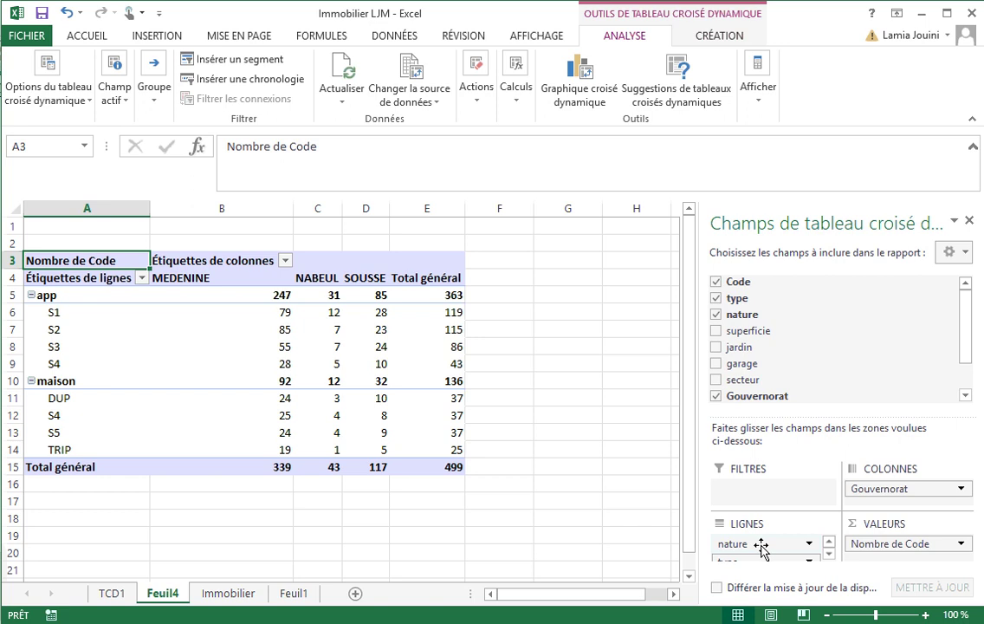
Remove nature, Gouvernorat and Code from the pivot table and use the sum of prix vente as its values, keeping type as rows.
left_click_drag(761, 545, 817, 315)
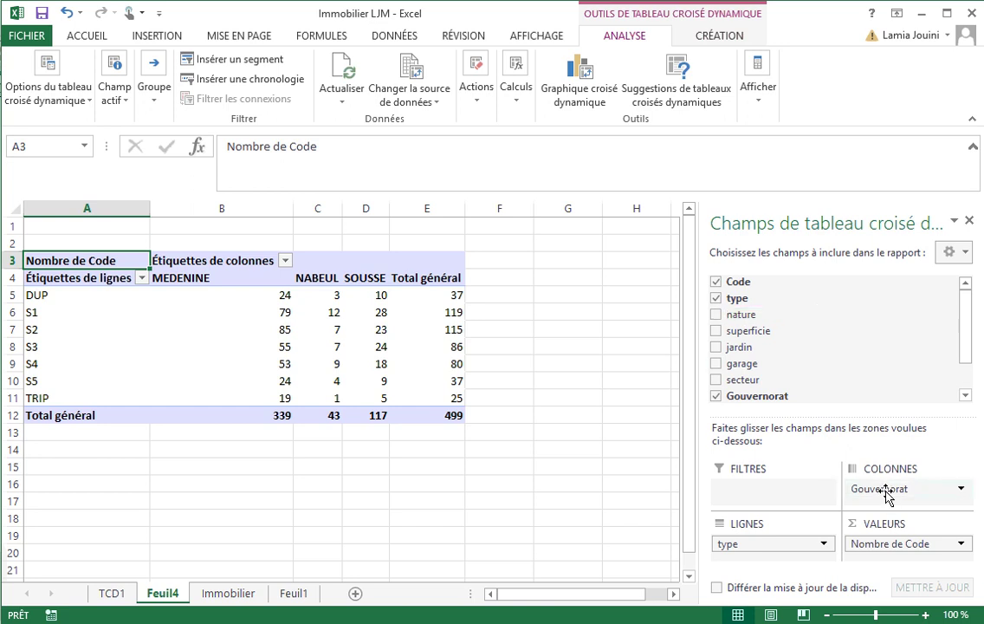
left_click_drag(887, 494, 814, 331)
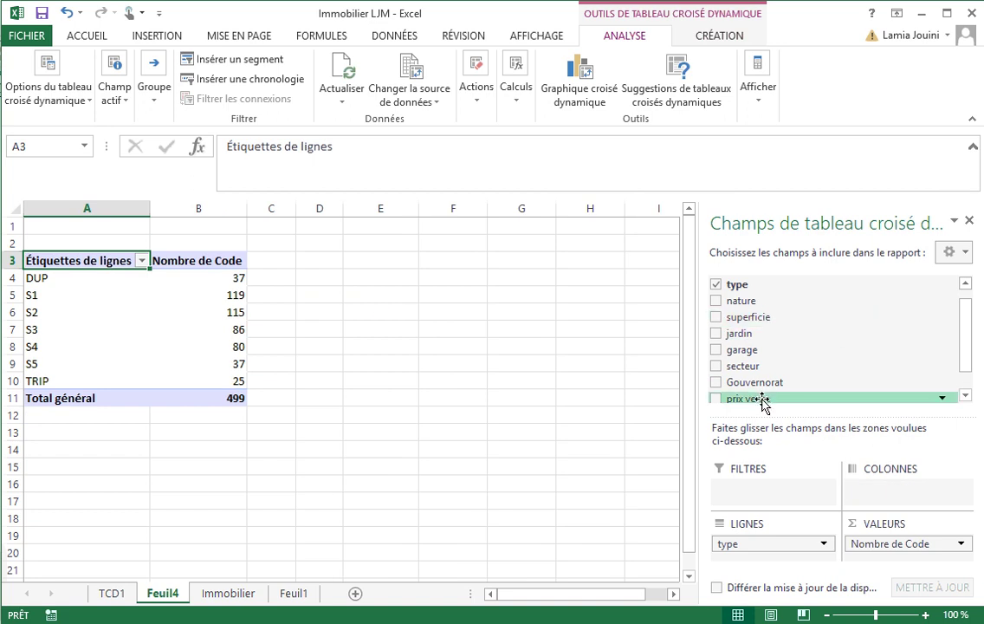
left_click_drag(766, 400, 886, 487)
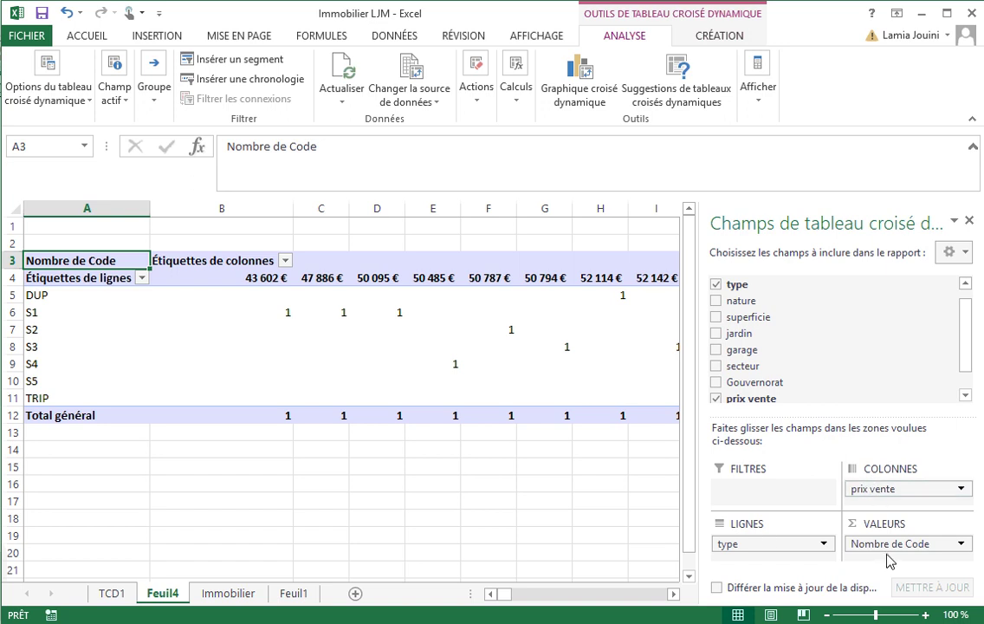
left_click_drag(893, 552, 823, 336)
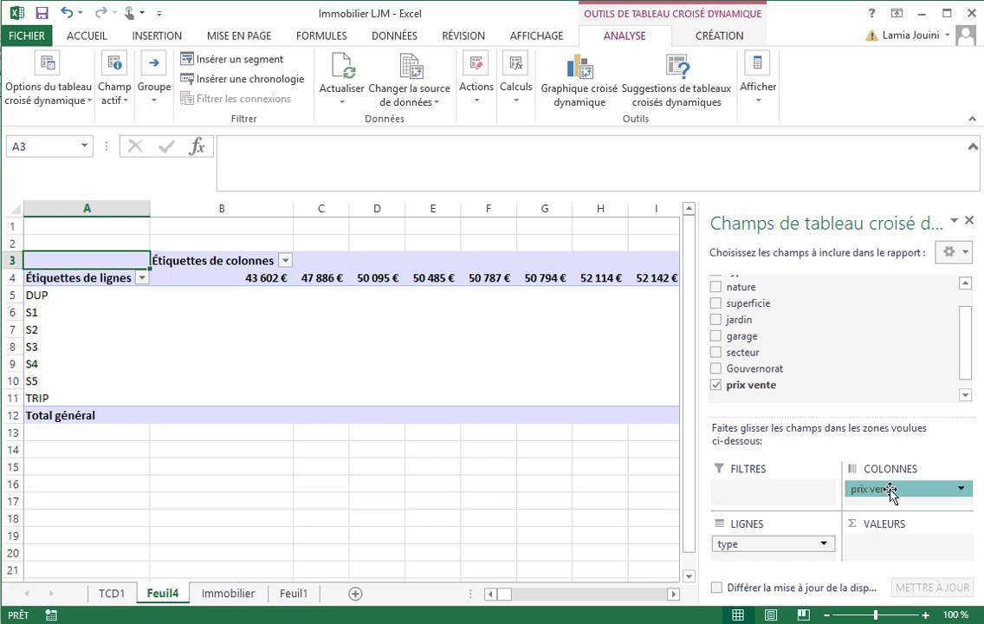
left_click_drag(889, 490, 892, 543)
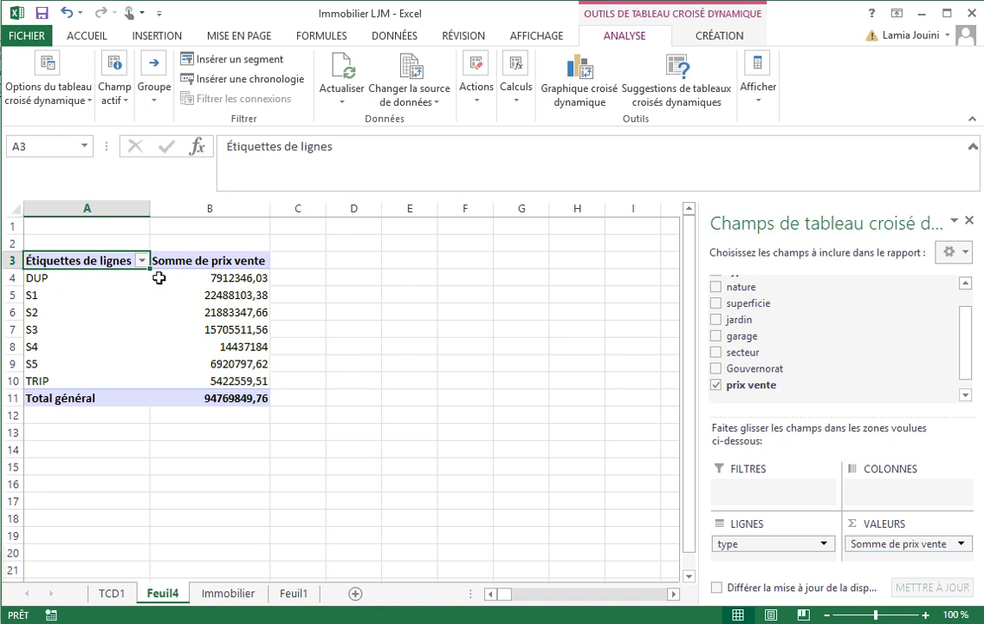
Apply the euro accounting number format to the prix vente sums in B4:B11, including the grand total.
left_click_drag(258, 277, 271, 406)
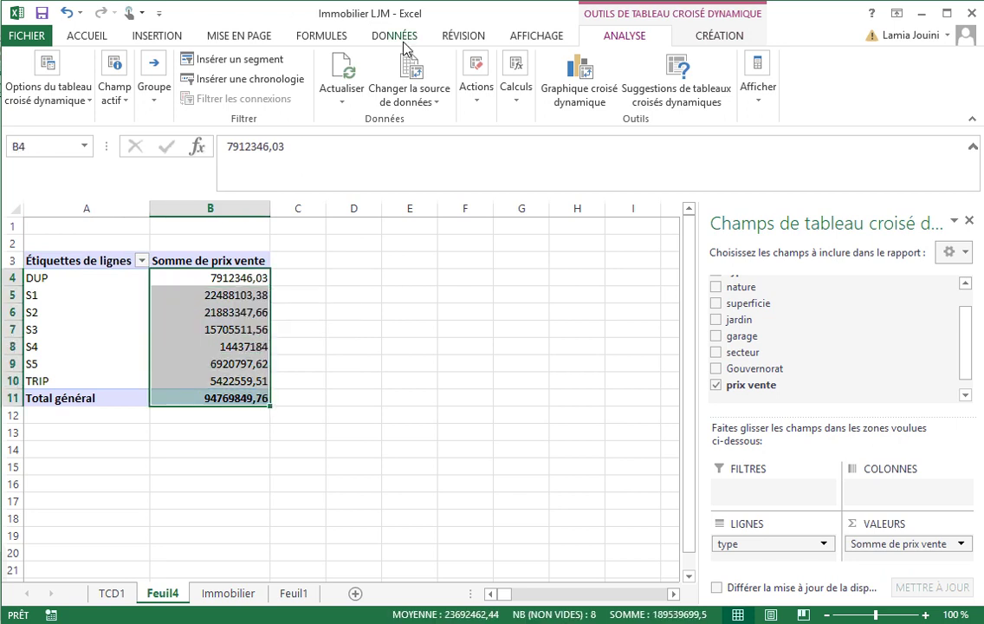
left_click(87, 36)
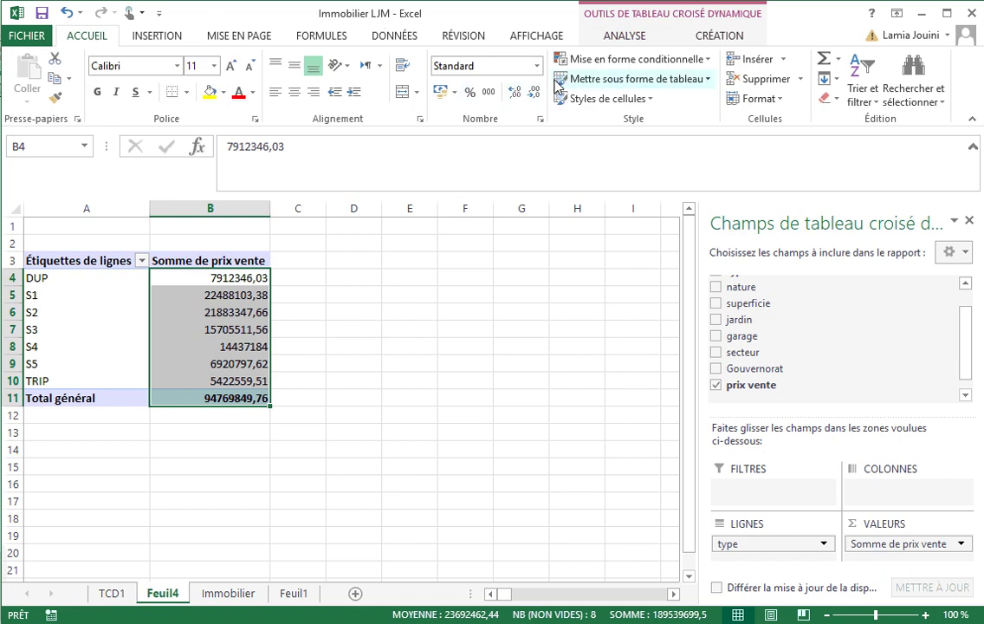
left_click(441, 93)
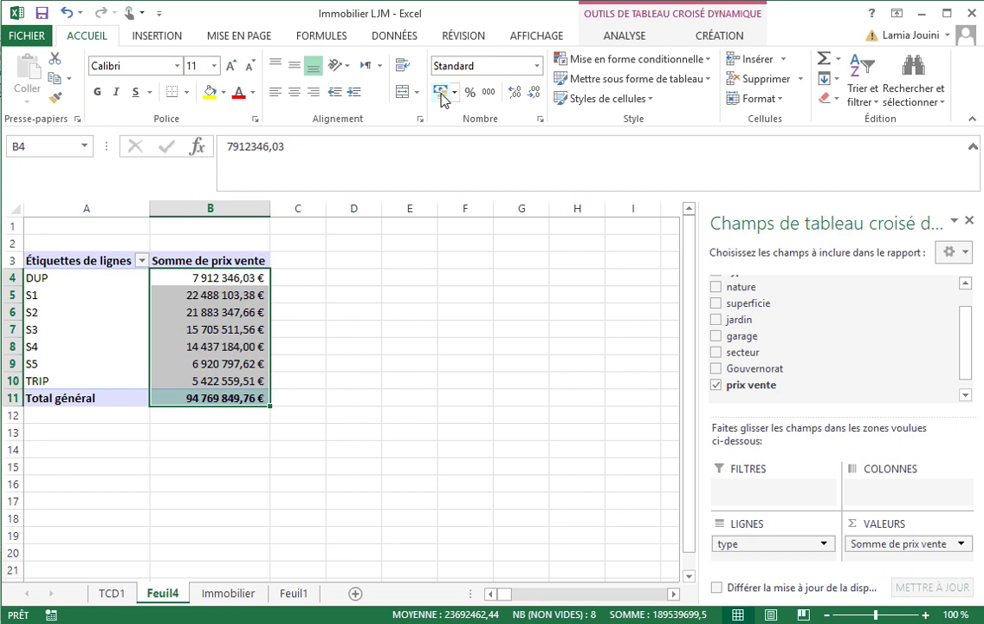
left_click(413, 378)
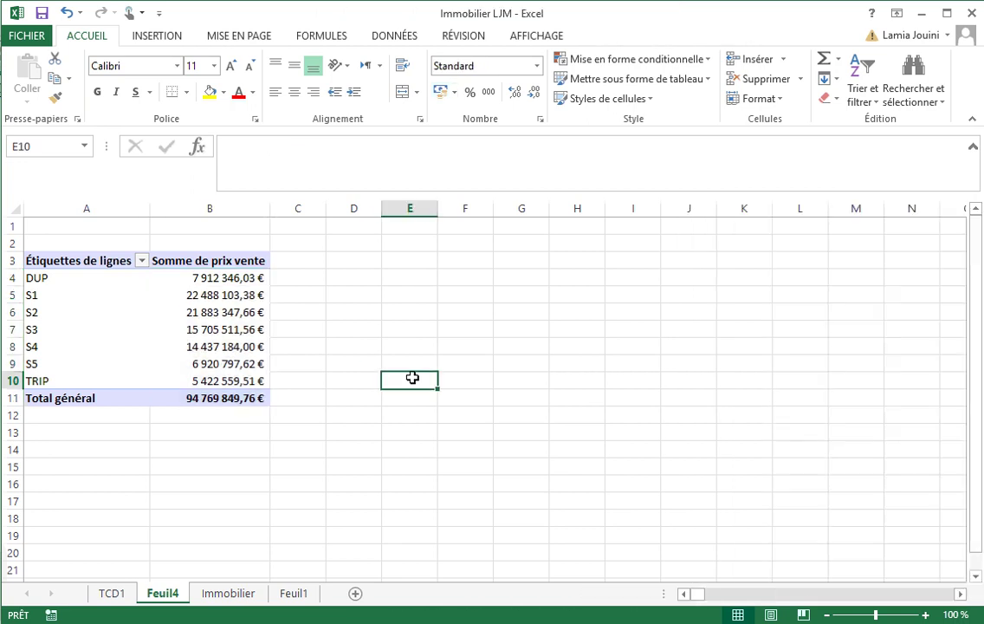
Examine the summed prix vente for each property type, starting with the DUP and S1 rows.
left_click(149, 283)
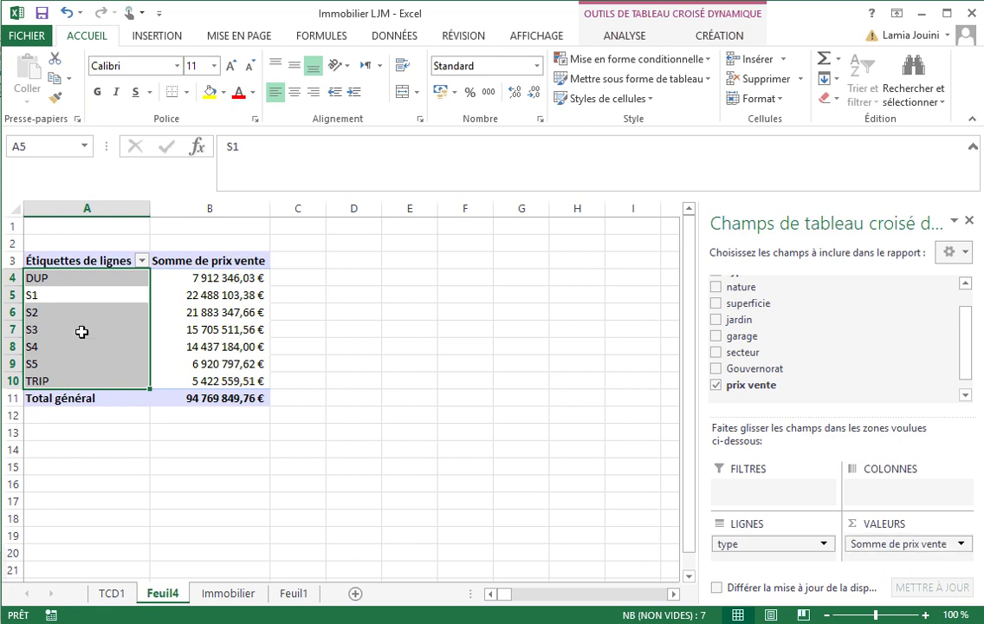
left_click(91, 281)
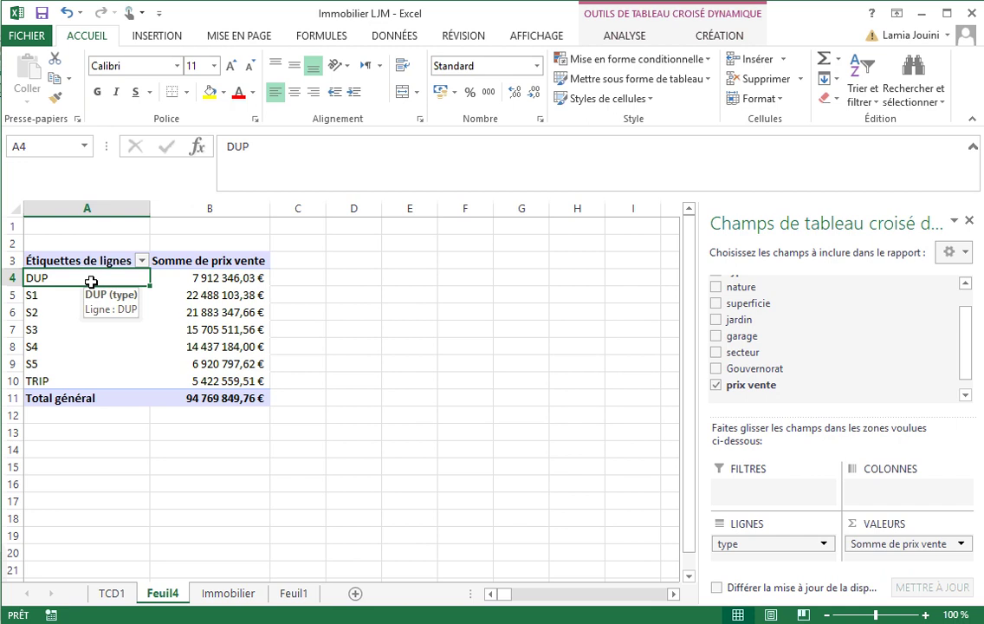
left_click(198, 281)
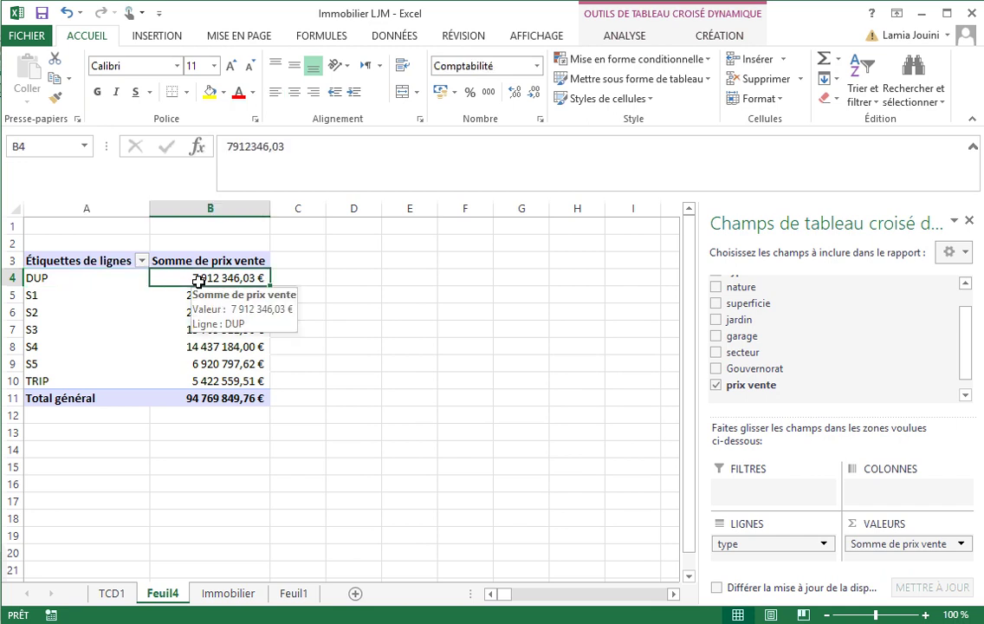
left_click(121, 295)
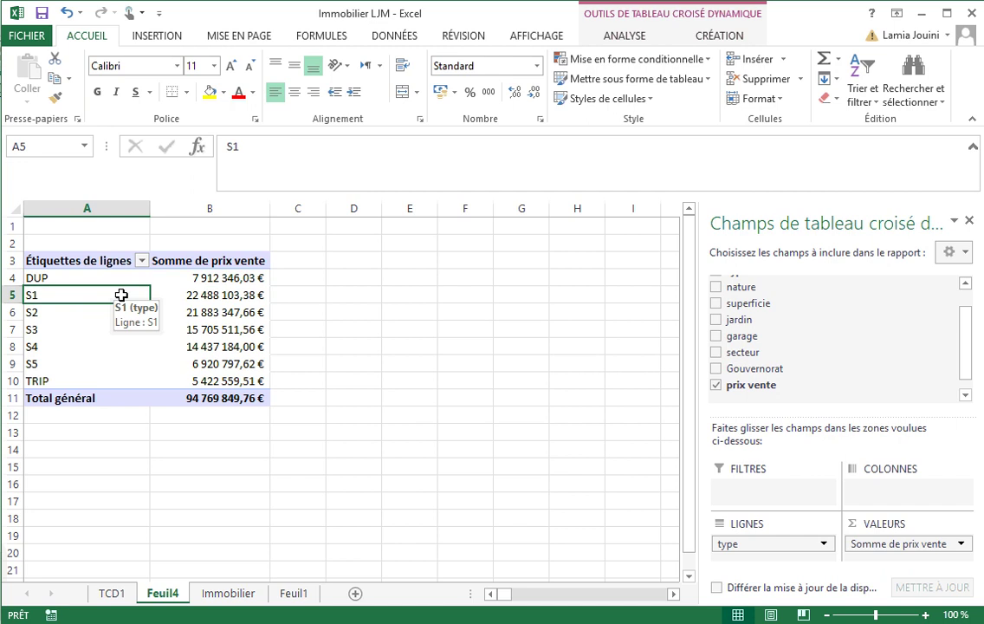
left_click(209, 294)
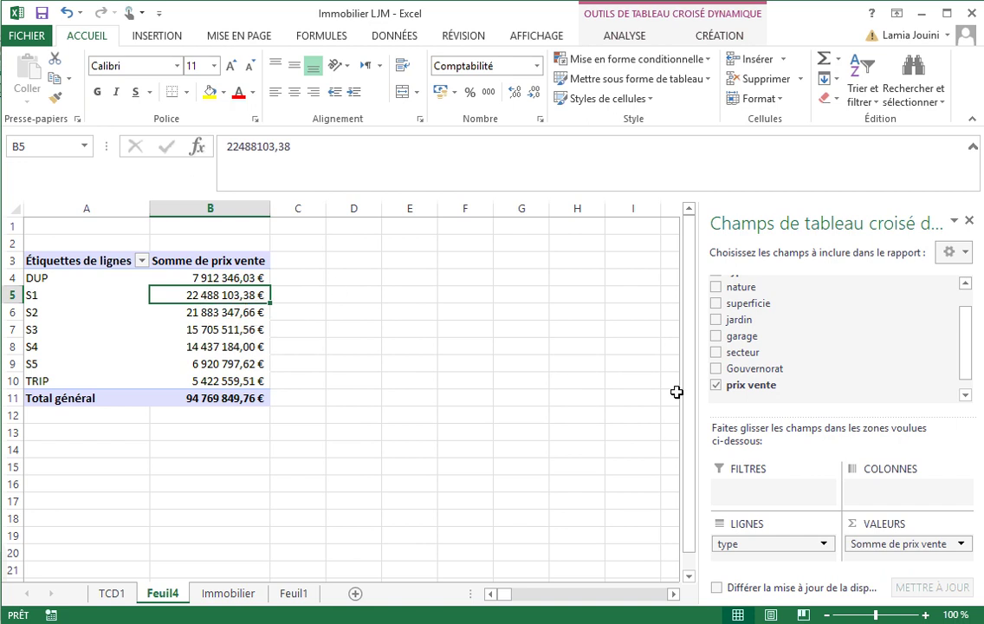
Change the summary calculation of the prix vente value field to Moyenne.
left_click(961, 544)
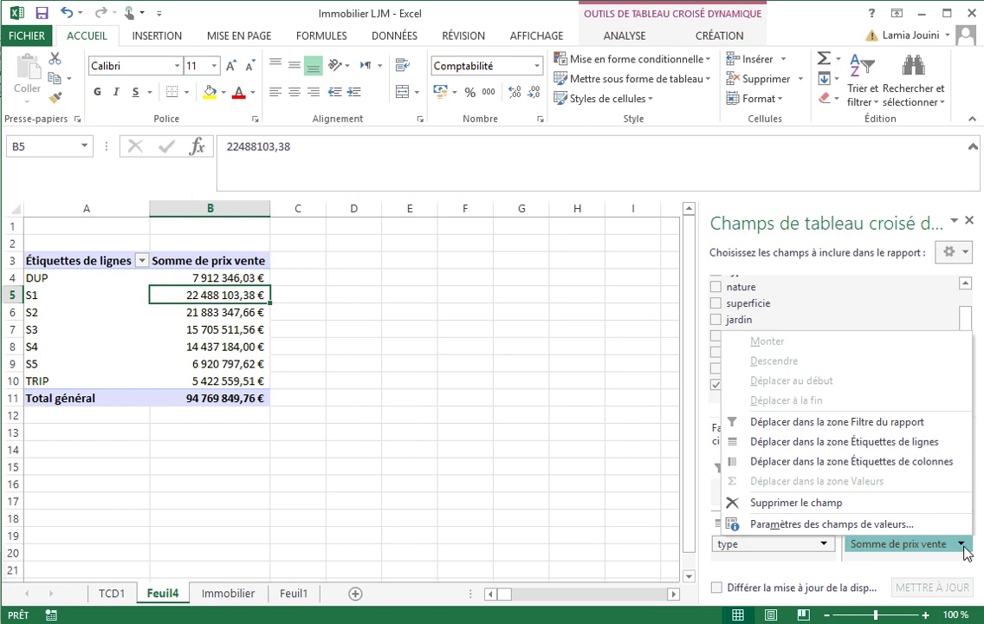
left_click(901, 524)
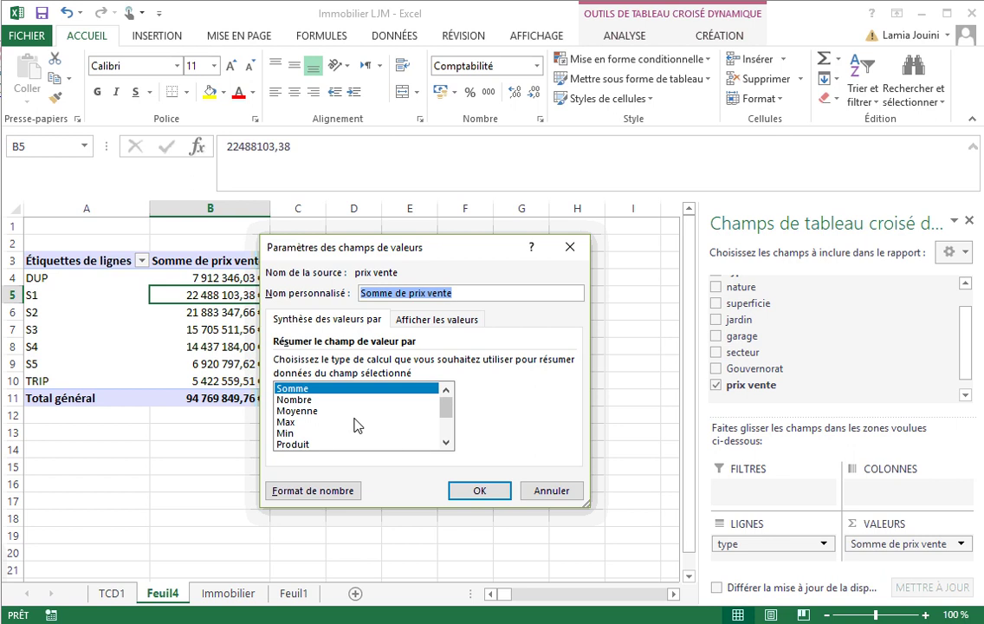
left_click(303, 411)
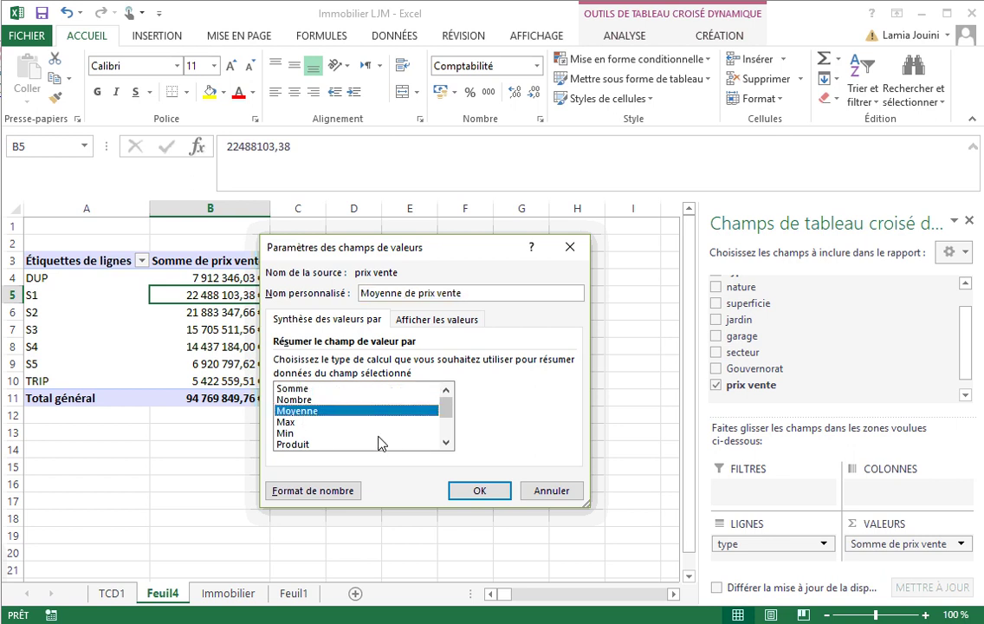
left_click(479, 491)
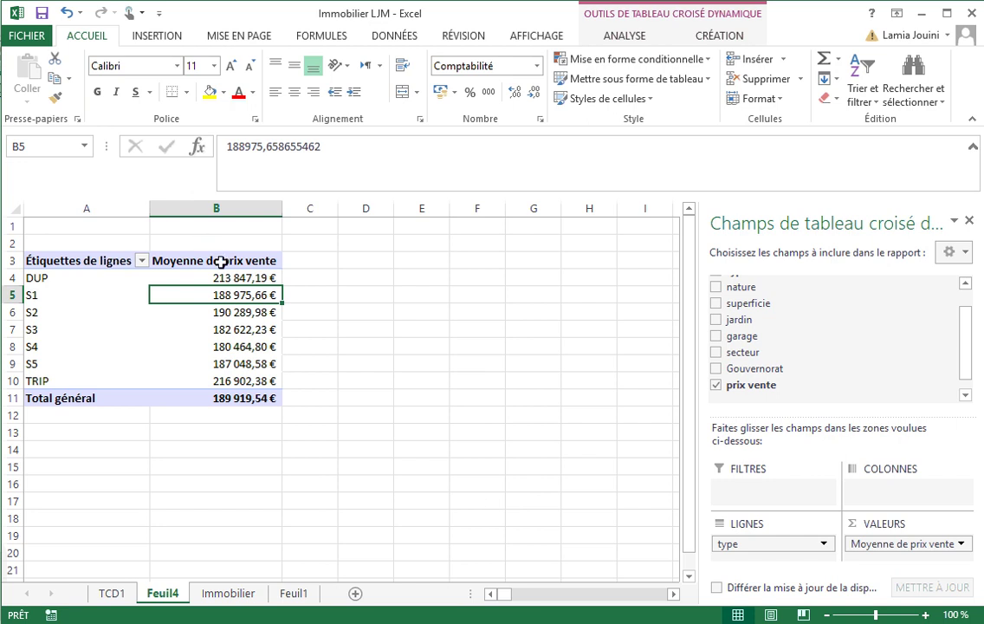
Summarize the prix vente value field by Max to get the highest price per type.
left_click(960, 543)
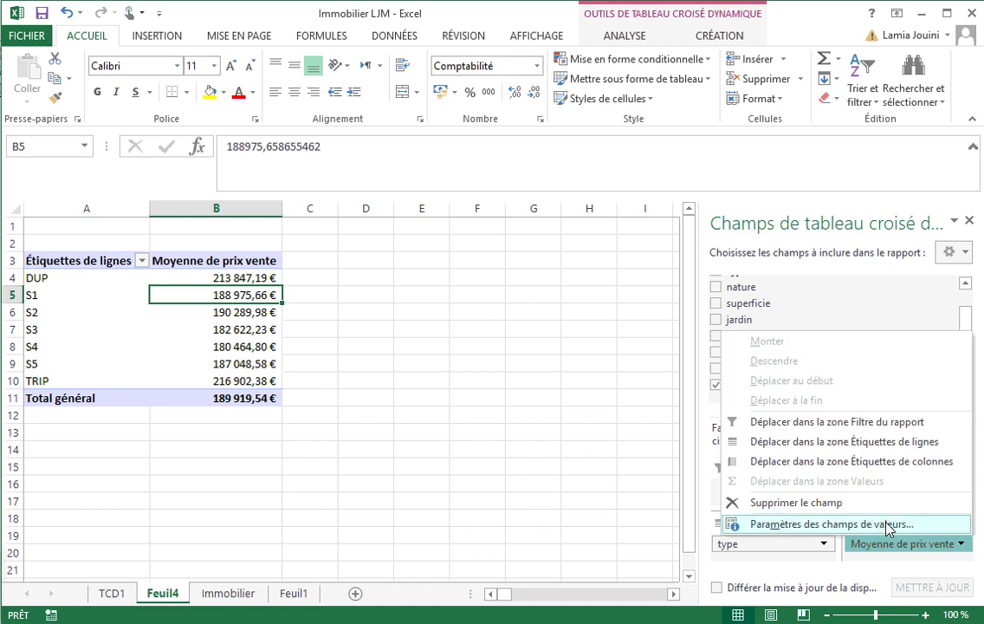
left_click(866, 523)
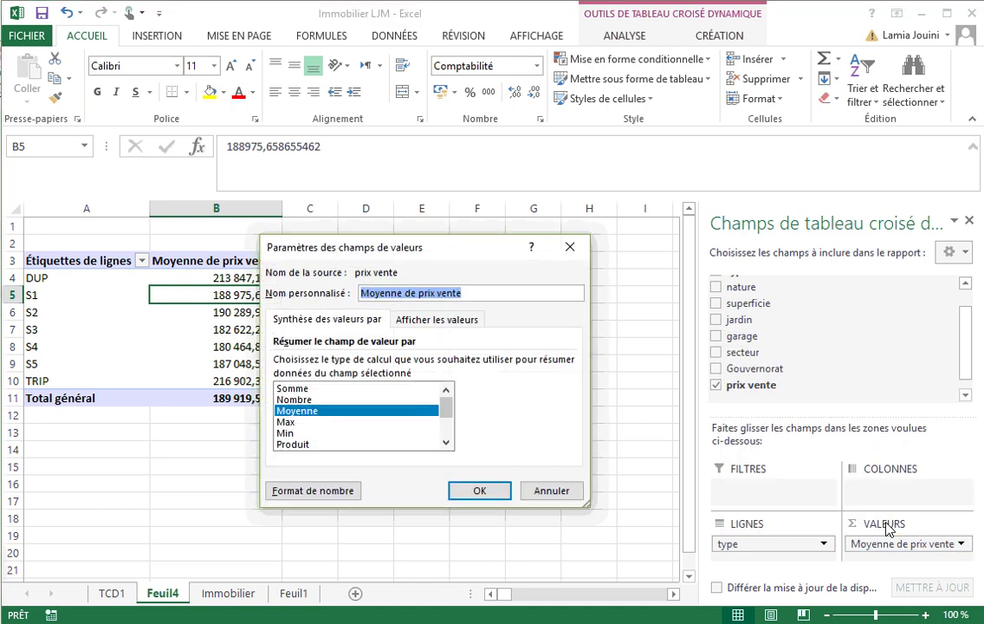
left_click(286, 421)
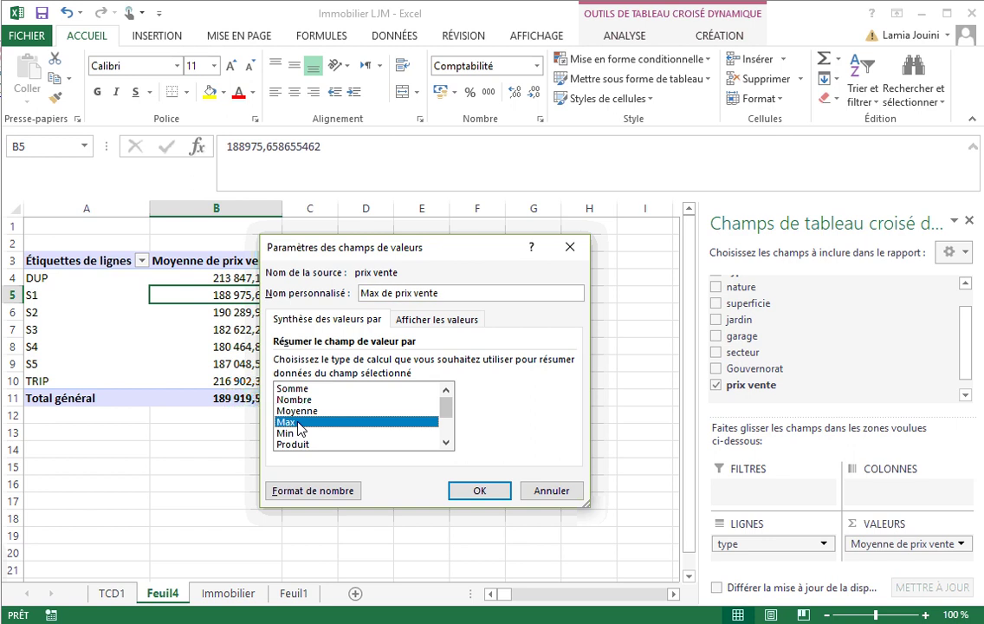
left_click(479, 490)
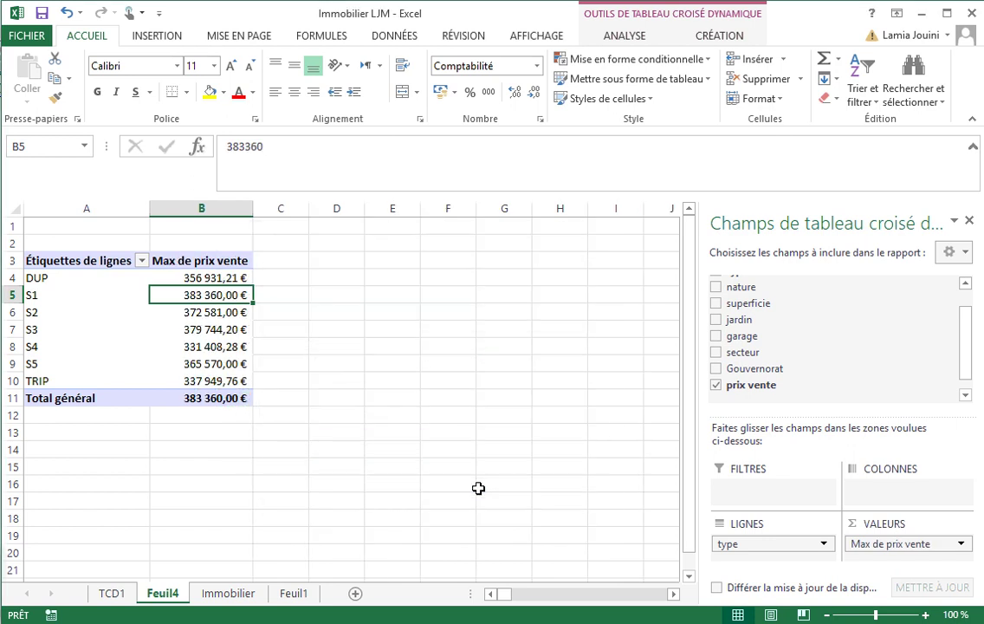
Summarize the prix vente value field by Min to get the lowest price per type.
left_click(961, 544)
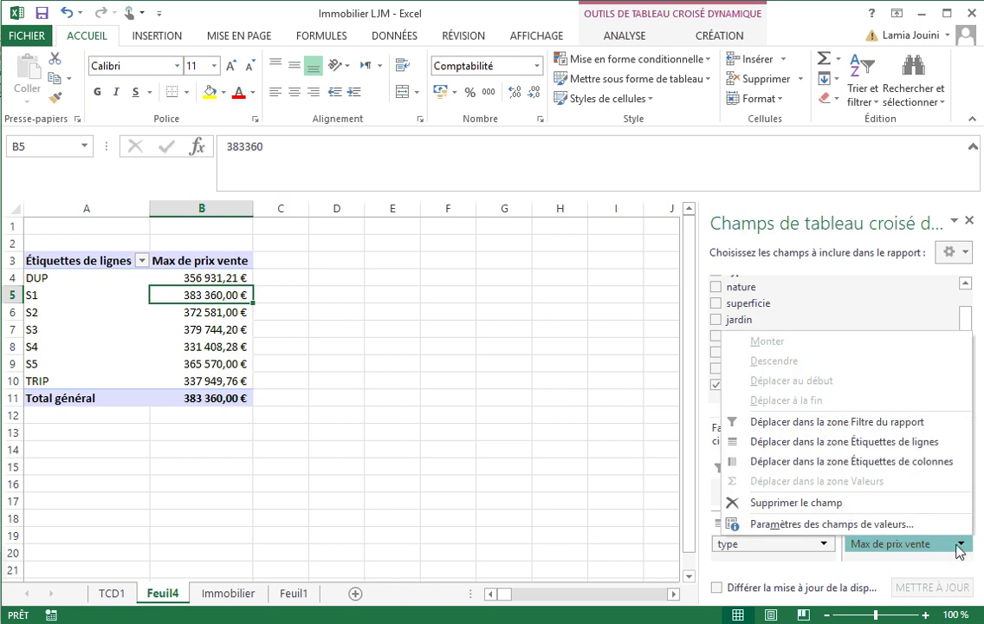
left_click(869, 524)
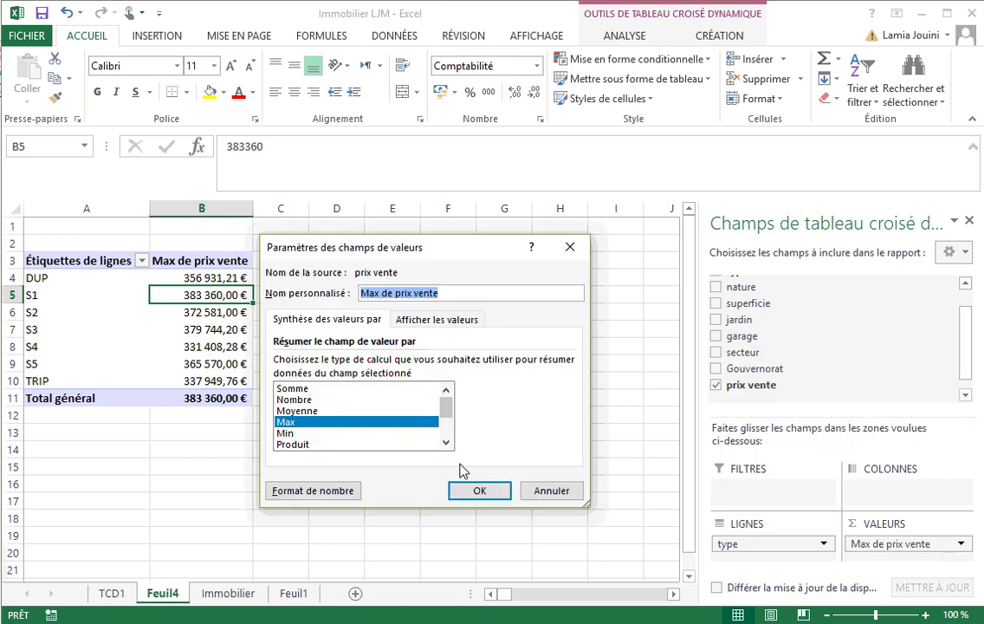
left_click(384, 434)
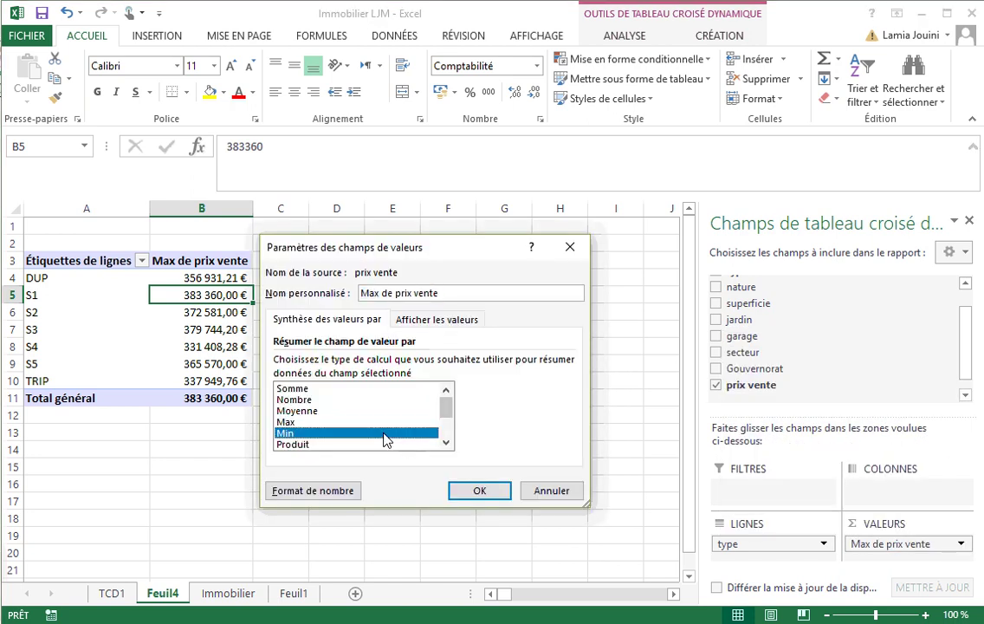
left_click(494, 491)
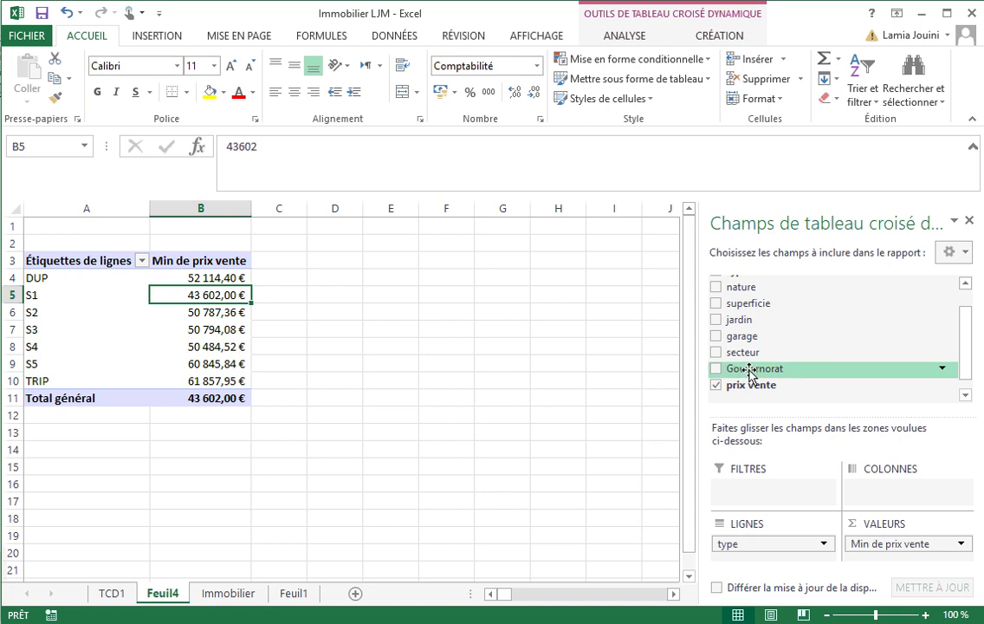
Add Gouvernorat above type in the pivot table's rows and check the minimum prices listed under each Gouvernorat.
left_click_drag(750, 371, 742, 543)
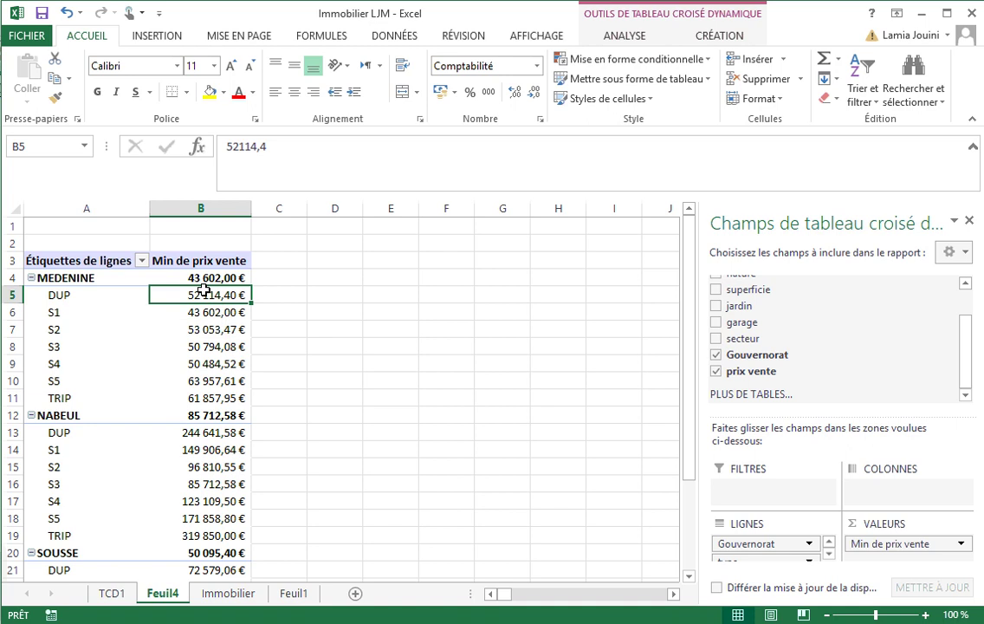
mouse_move(202, 290)
left_click(211, 484)
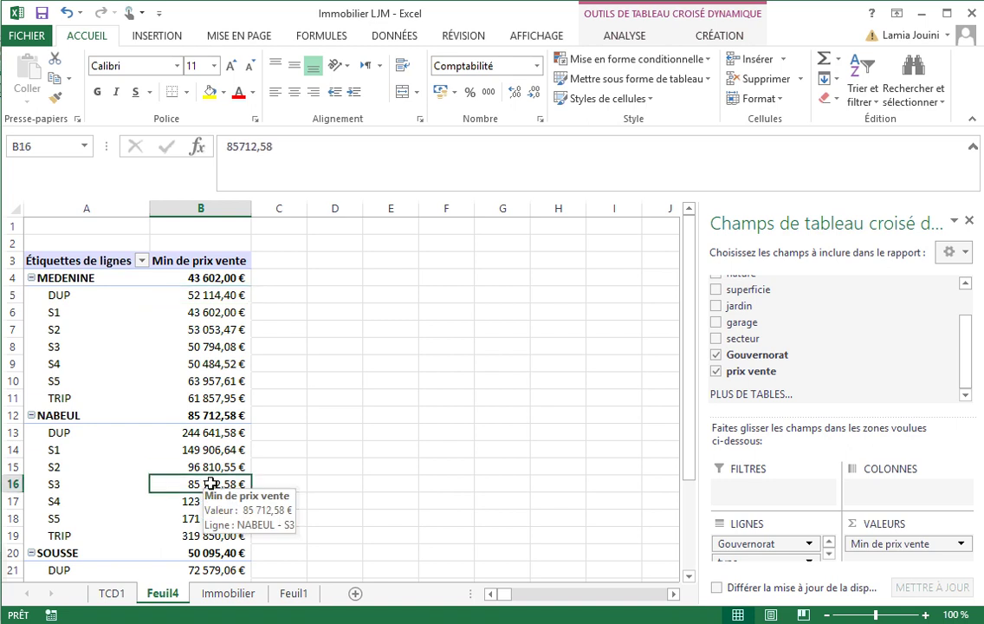